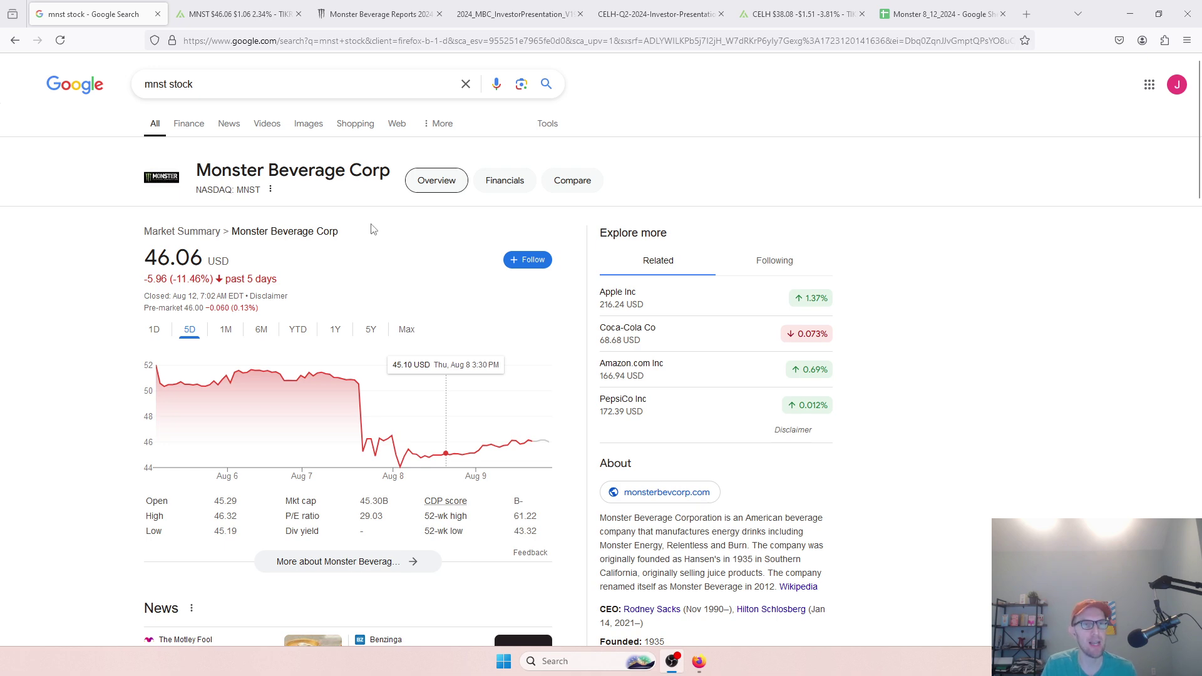
- View MNST's one-year price chart, then bring up Monster's Q2 2024 results news release
{"action": "left_click", "coordinate": [335, 332]}
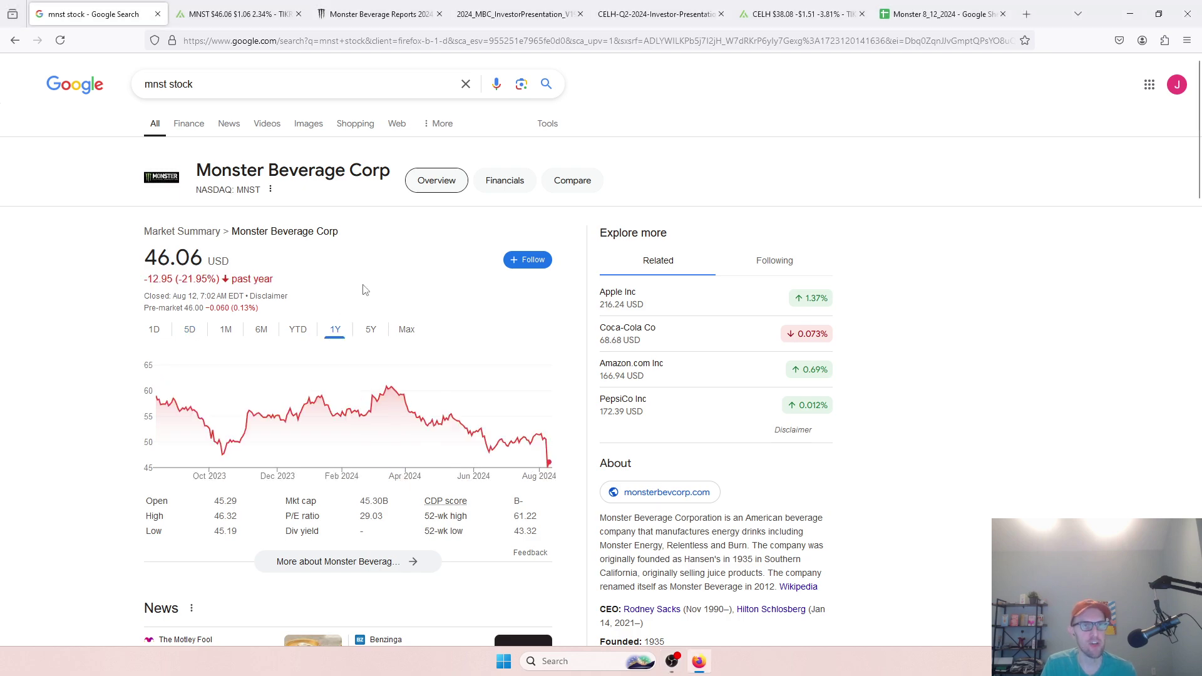
{"action": "left_click", "coordinate": [355, 12]}
{"action": "scroll", "coordinate": [372, 234], "scroll_direction": "up", "scroll_amount": 3}
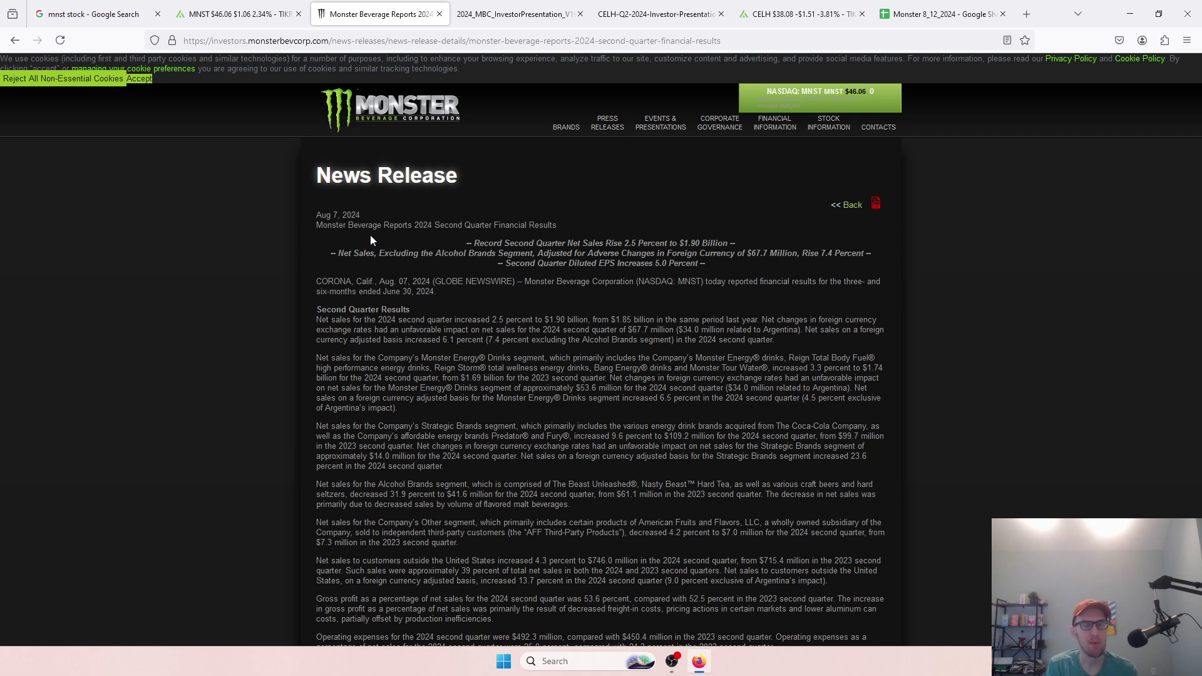
{"action": "left_click", "coordinate": [243, 7]}
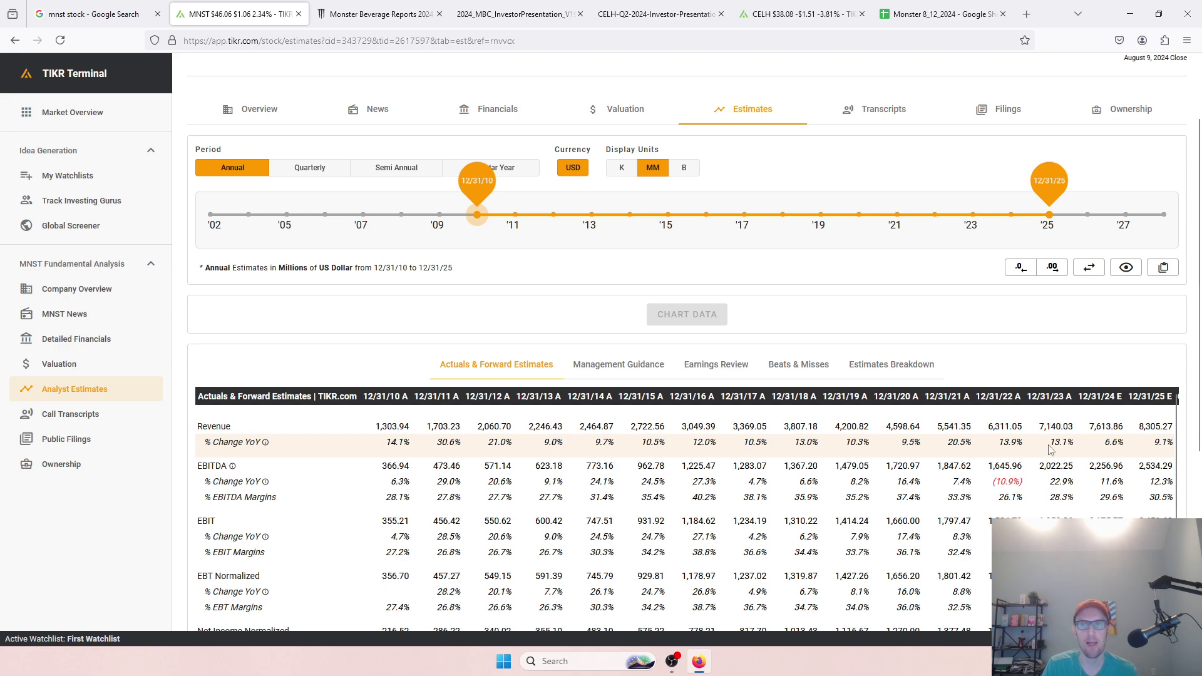
- Return to Monster's Q2 2024 results release reporting $1.90 billion net sales
{"action": "left_click", "coordinate": [376, 13]}
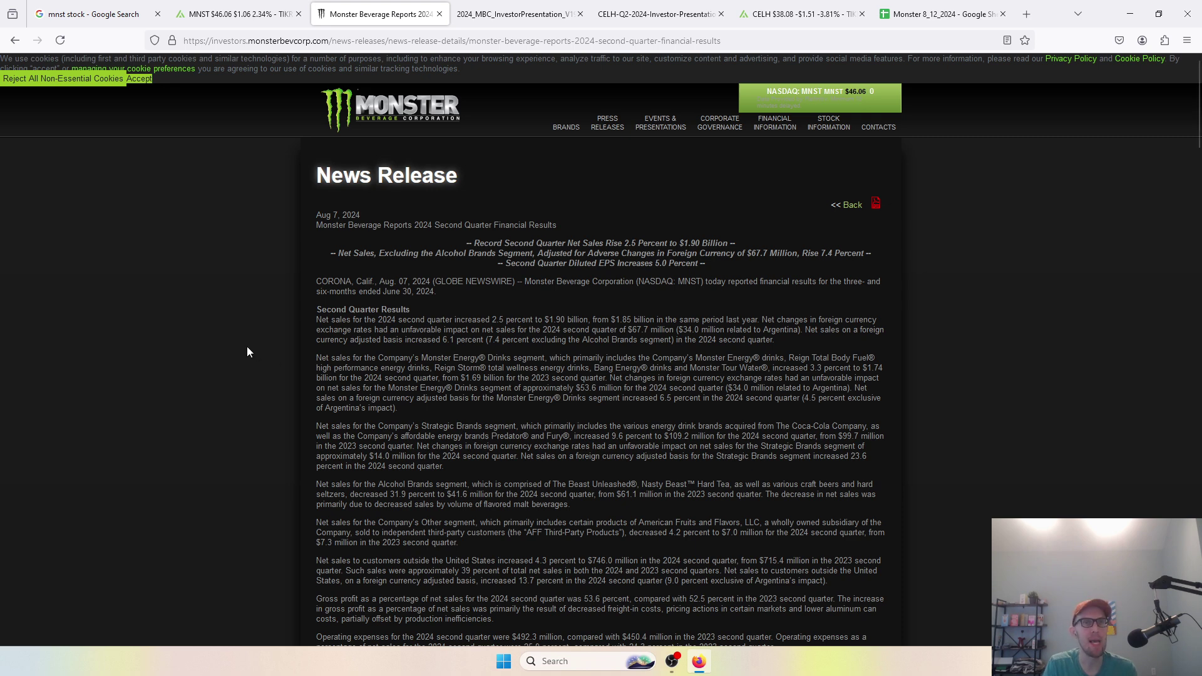
- Check MNST's TIKR actuals and estimates, then go back to the Q2 2024 release
{"action": "left_click", "coordinate": [238, 14]}
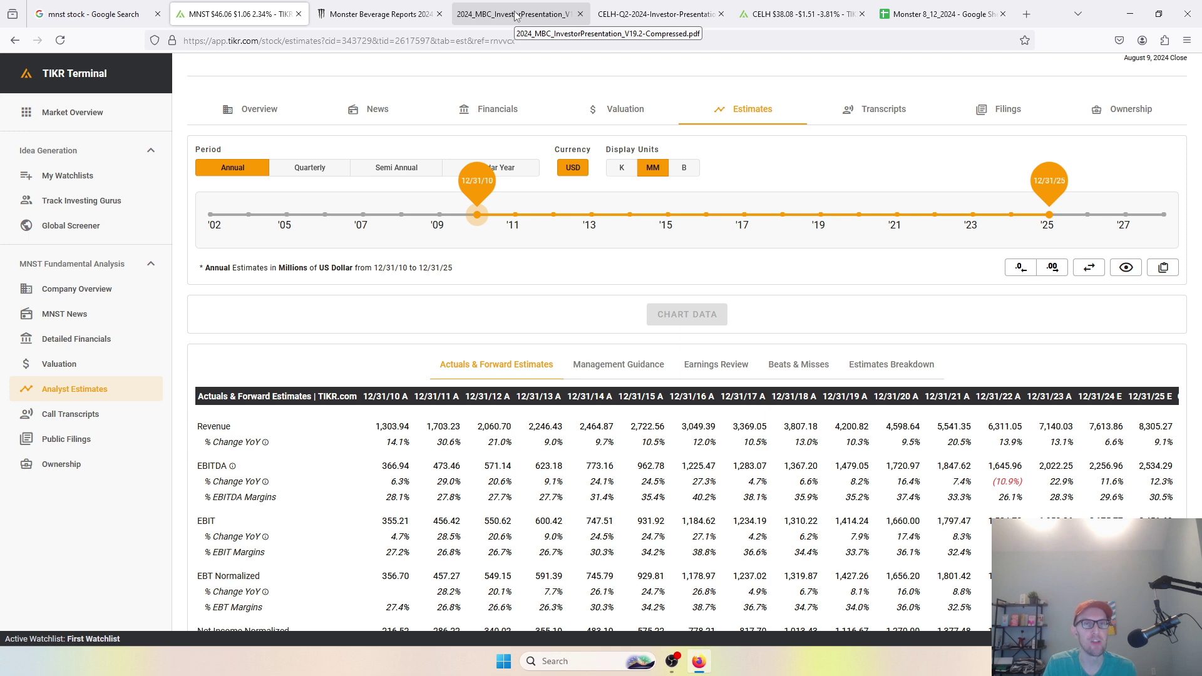
{"action": "left_click", "coordinate": [379, 14]}
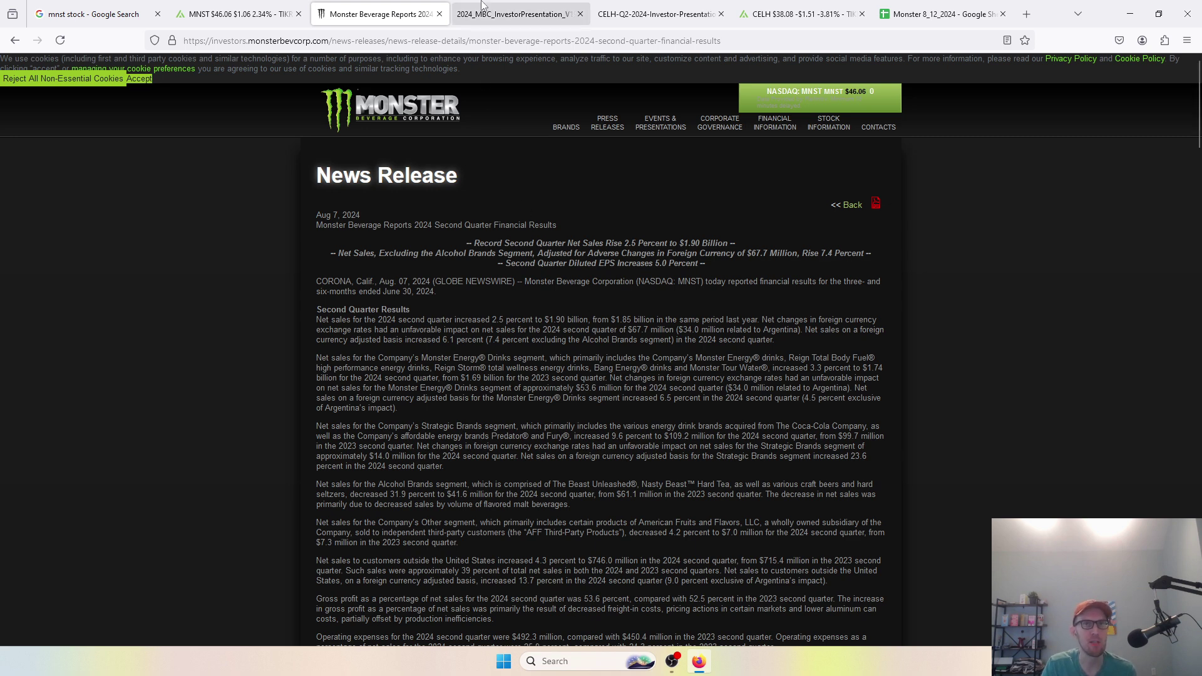
- Review Monster's 2024 investor presentation, then Celsius's Q2 2024 presentation at page 19
{"action": "left_click", "coordinate": [513, 14]}
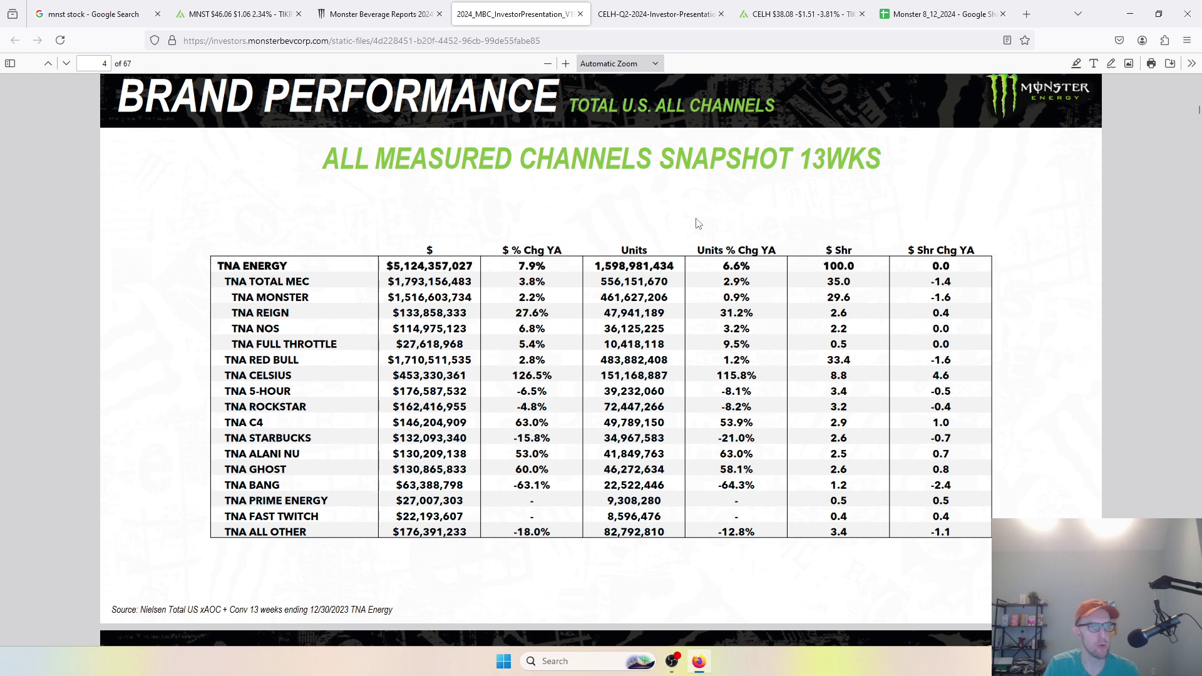
{"action": "left_click", "coordinate": [651, 14]}
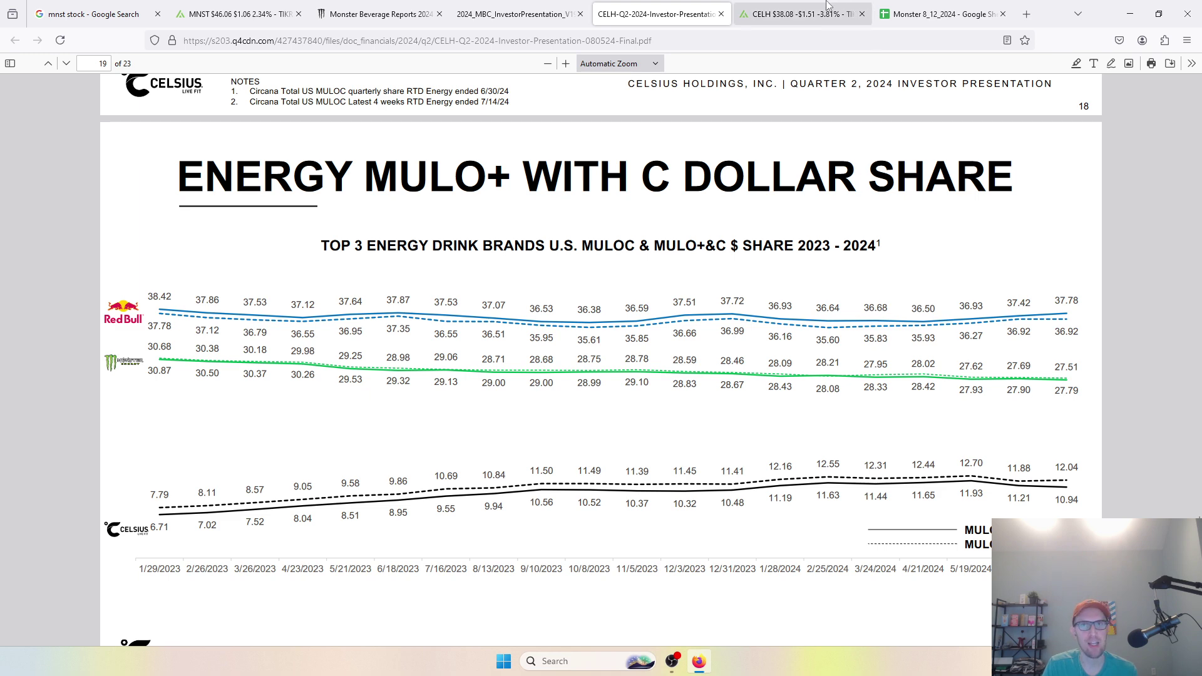
- Show TIKR's CELH competitors table comparing CELH, KO, PEP, KDP and MNST multiples
{"action": "left_click", "coordinate": [812, 13]}
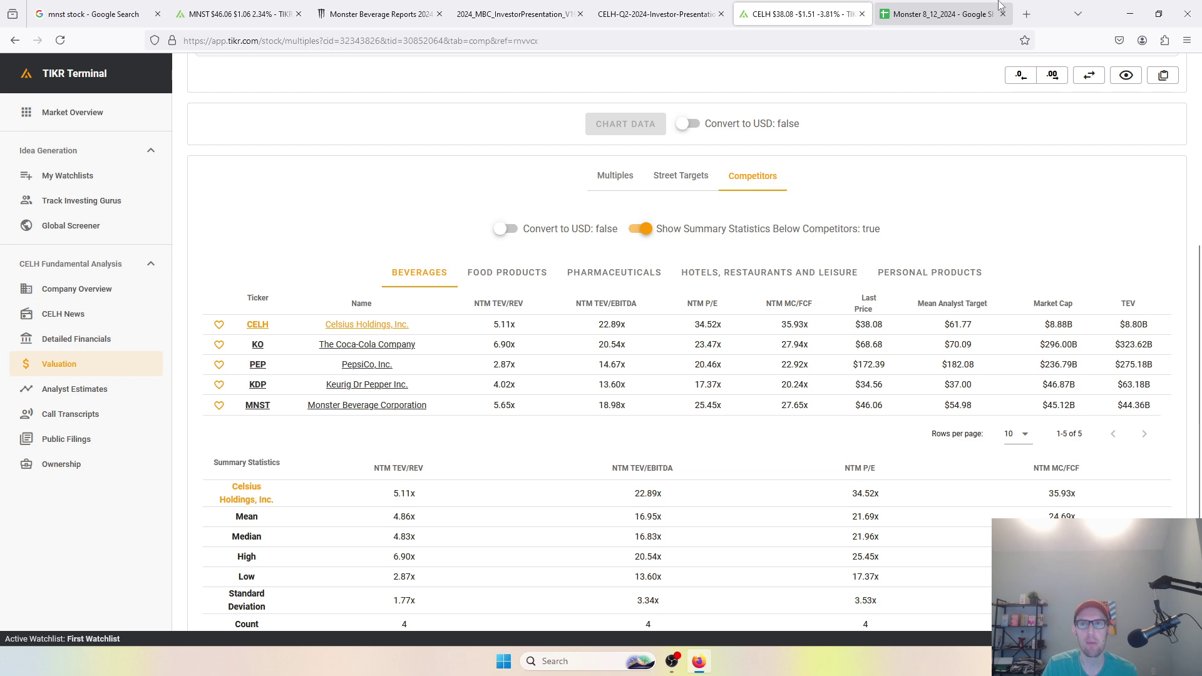
- Bring up the Monster 8_12_2024 spreadsheet on its Disclaimer sheet
{"action": "left_click", "coordinate": [966, 8]}
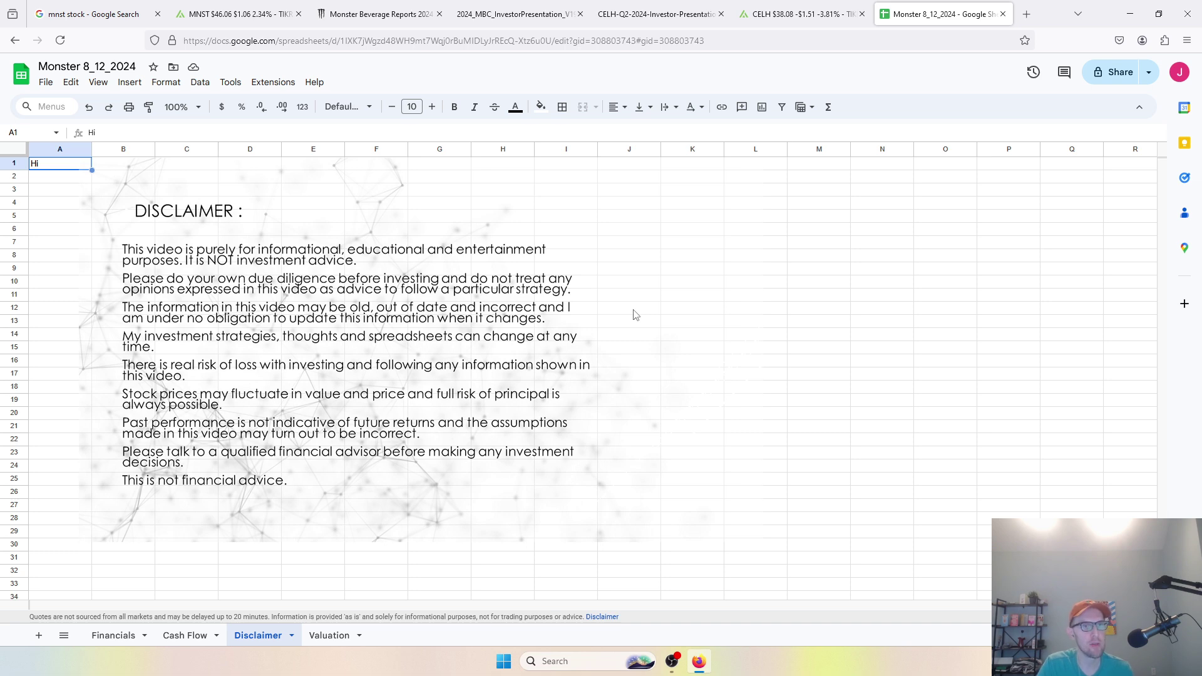
- On the Valuation sheet, inspect the MNST ticker, H9 market cap and 2025–2028 YoY changes
{"action": "left_click", "coordinate": [329, 636]}
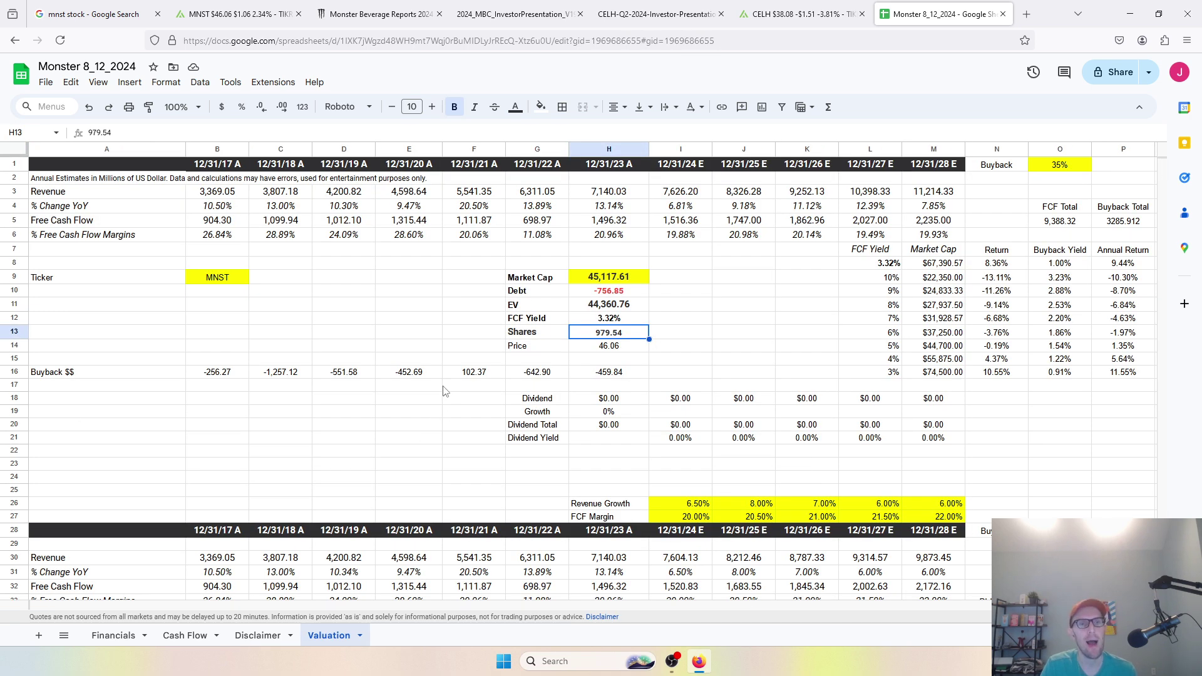
{"action": "left_click", "coordinate": [217, 285]}
{"action": "left_click", "coordinate": [635, 279]}
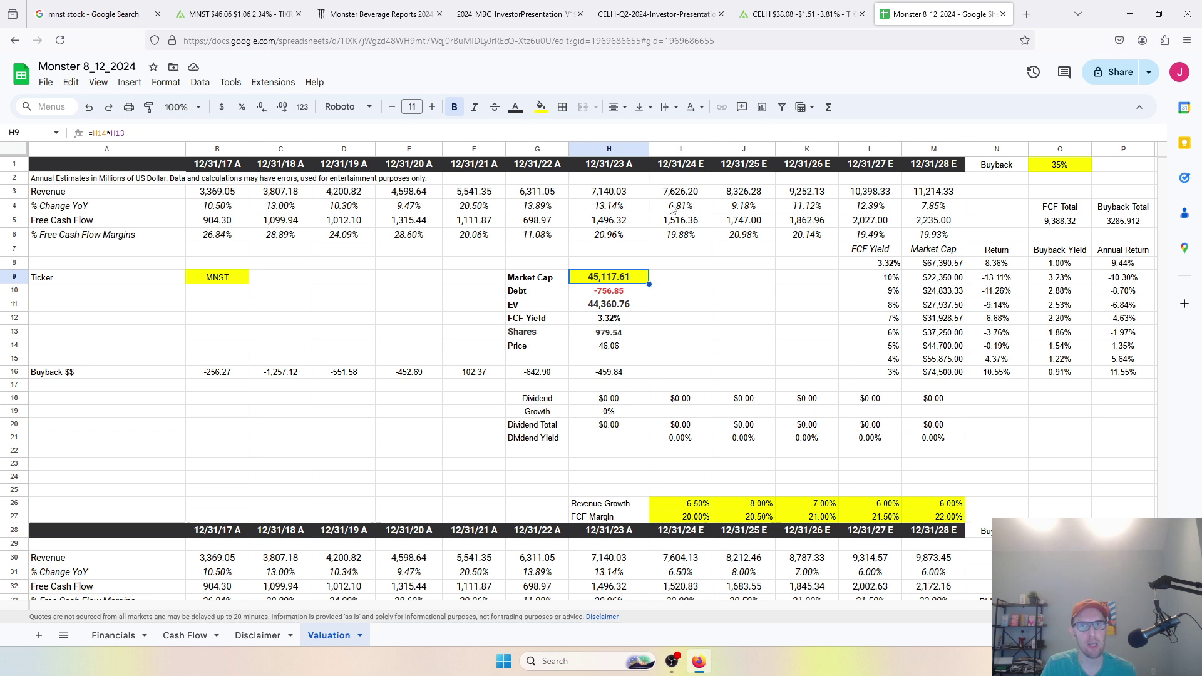
{"action": "left_click_drag", "start_coordinate": [734, 208], "coordinate": [913, 209]}
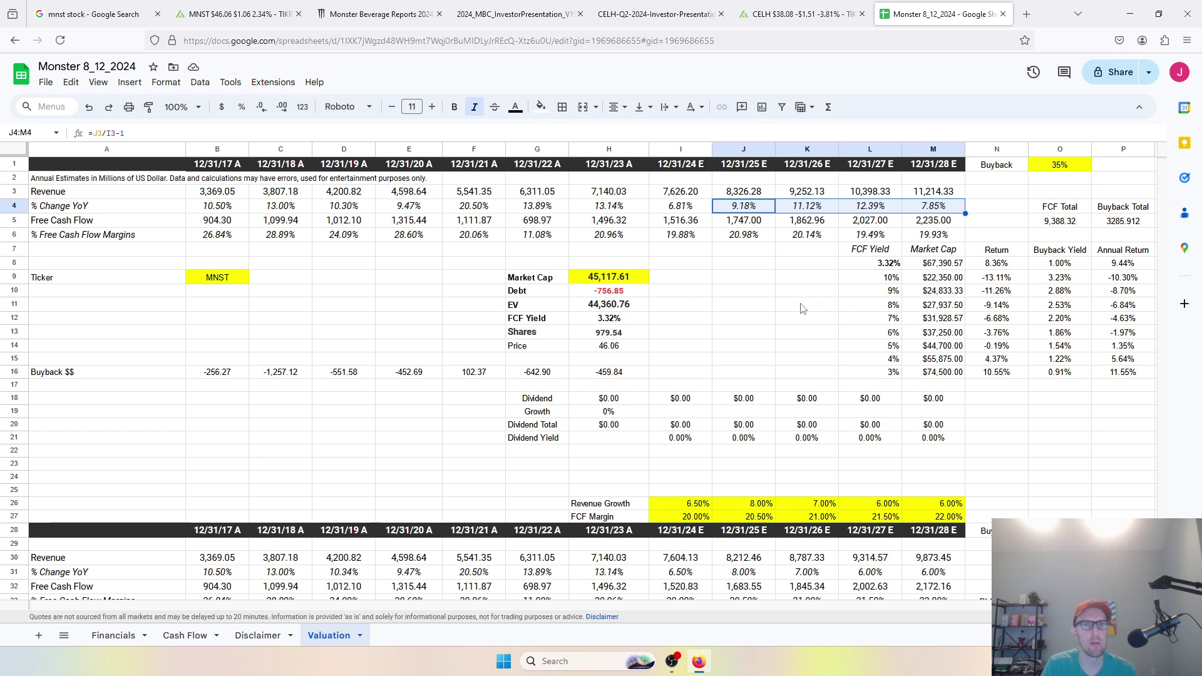
{"action": "scroll", "coordinate": [803, 308], "scroll_direction": "down", "scroll_amount": 2}
{"action": "scroll", "coordinate": [802, 286], "scroll_direction": "up", "scroll_amount": 2}
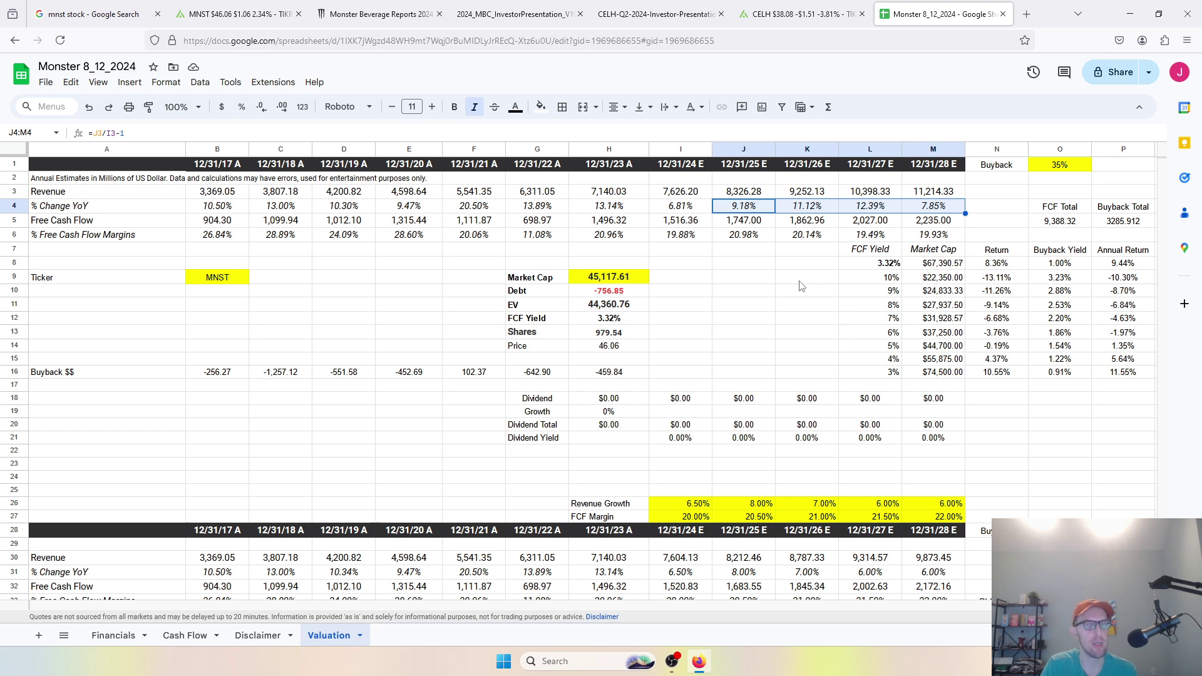
- Inspect the H10 debt, H14 price lookup and E16:H16 buyback formulas
{"action": "left_click", "coordinate": [640, 291]}
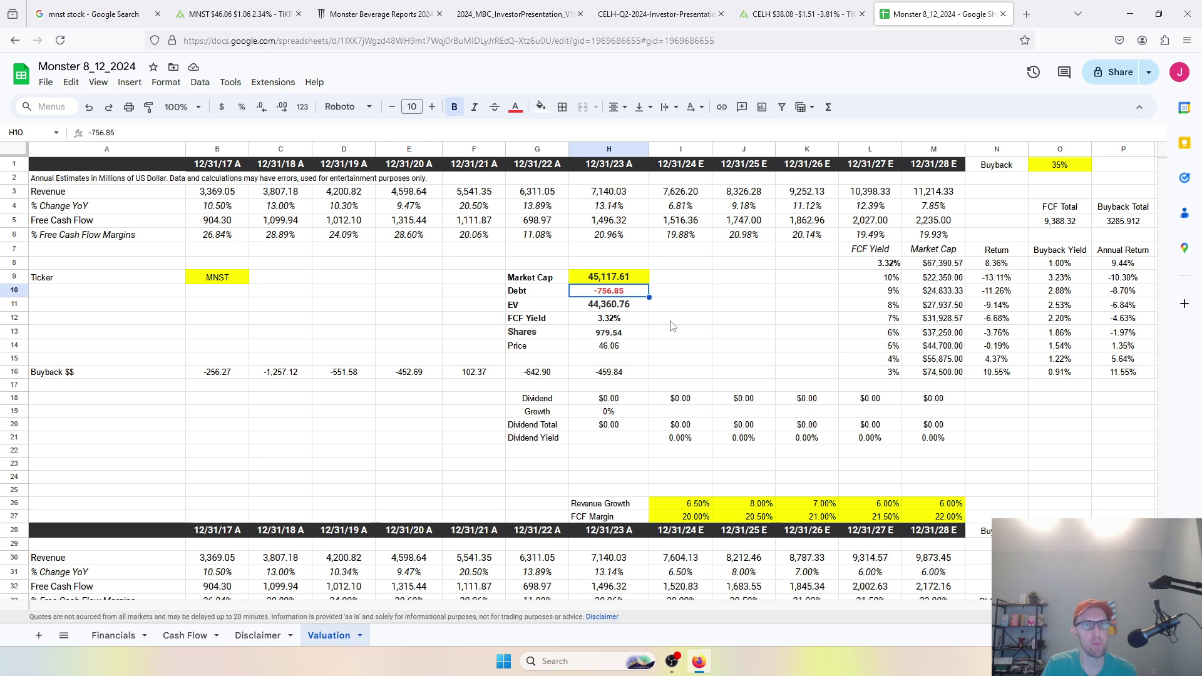
{"action": "left_click", "coordinate": [673, 375]}
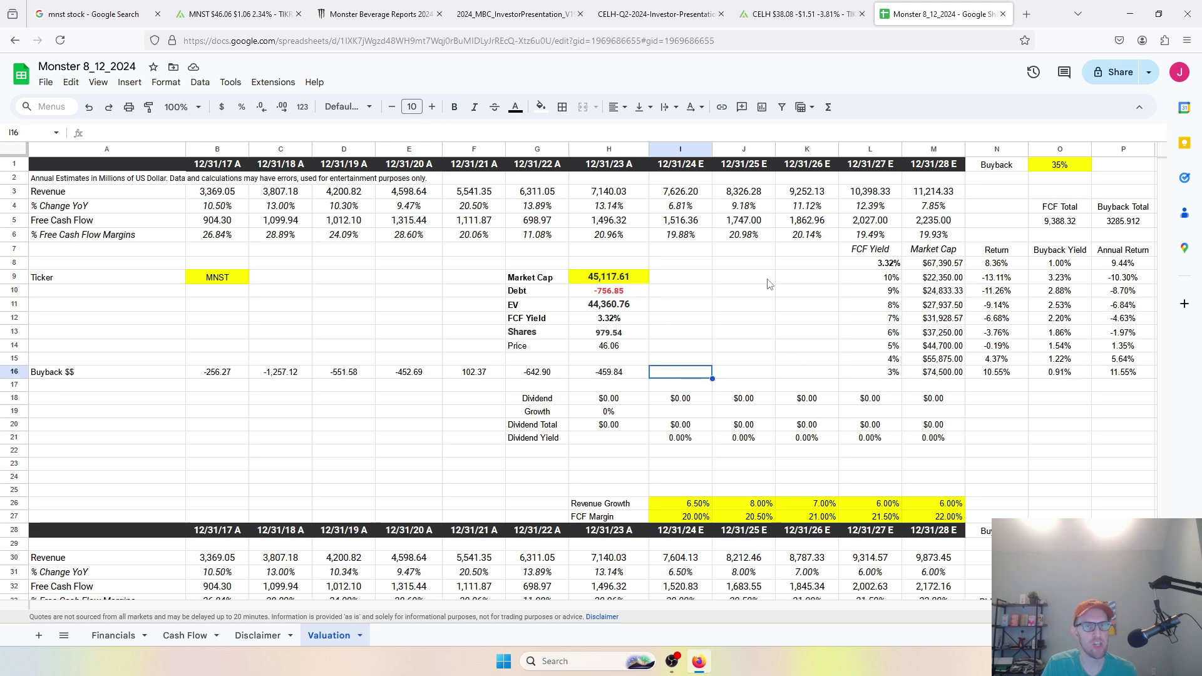
{"action": "left_click", "coordinate": [618, 348]}
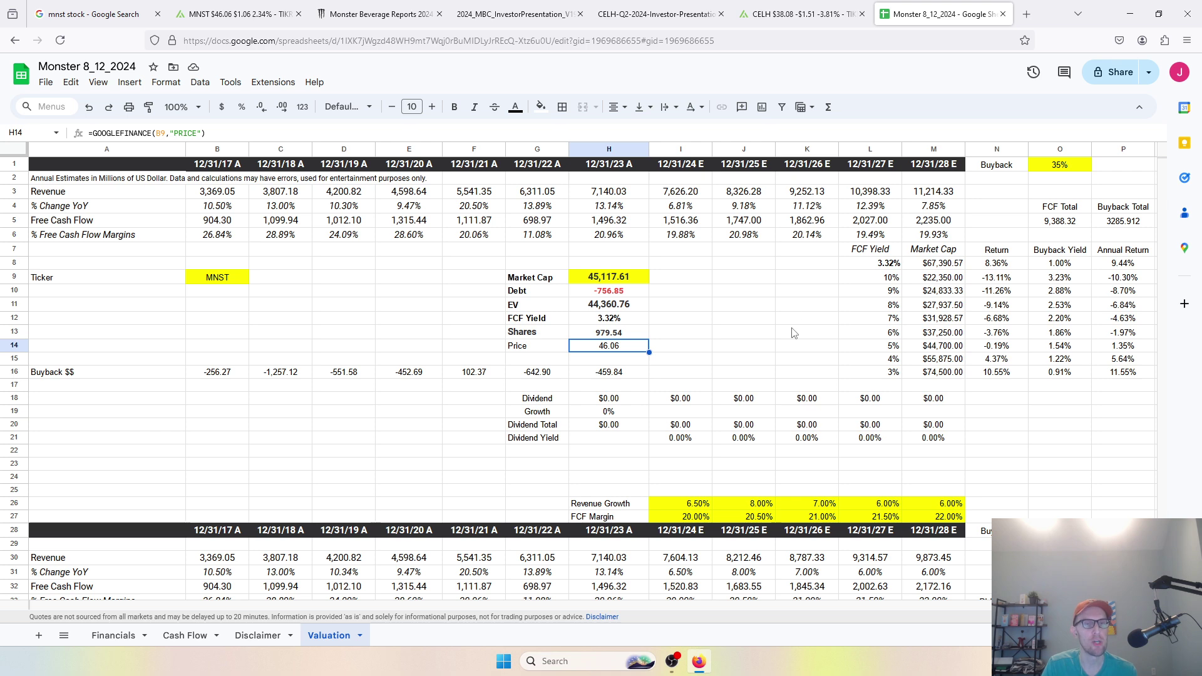
{"action": "left_click_drag", "start_coordinate": [414, 376], "coordinate": [634, 378]}
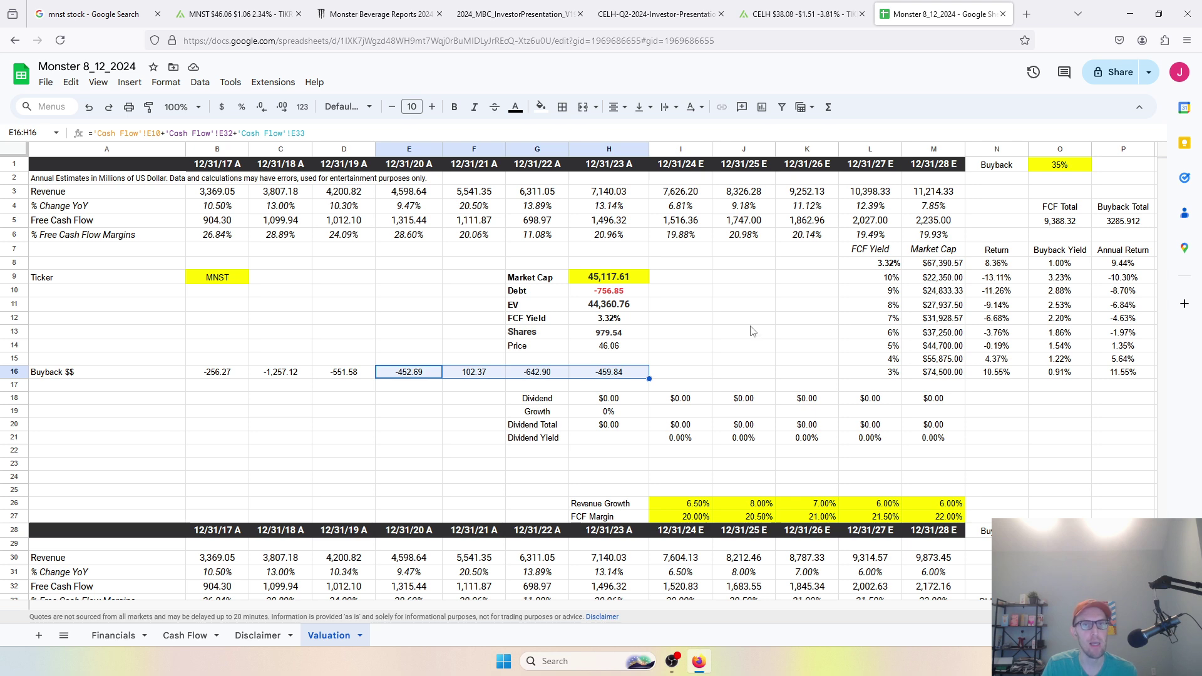
{"action": "left_click", "coordinate": [672, 375]}
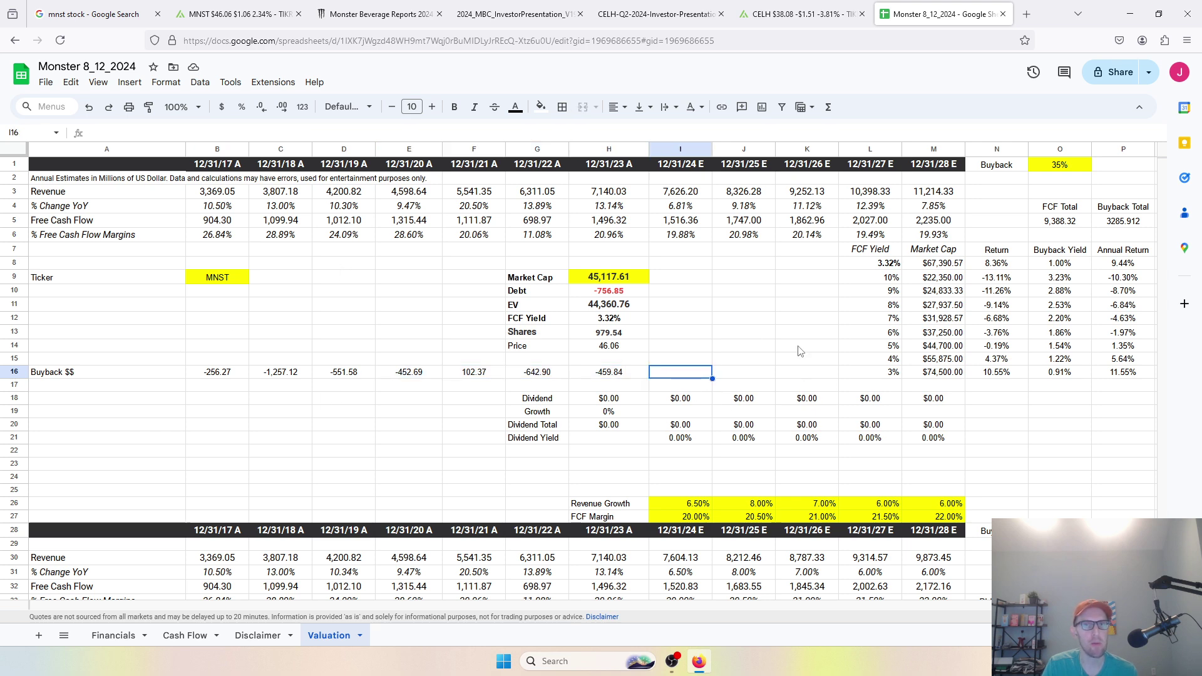
{"action": "scroll", "coordinate": [777, 300], "scroll_direction": "down", "scroll_amount": 4}
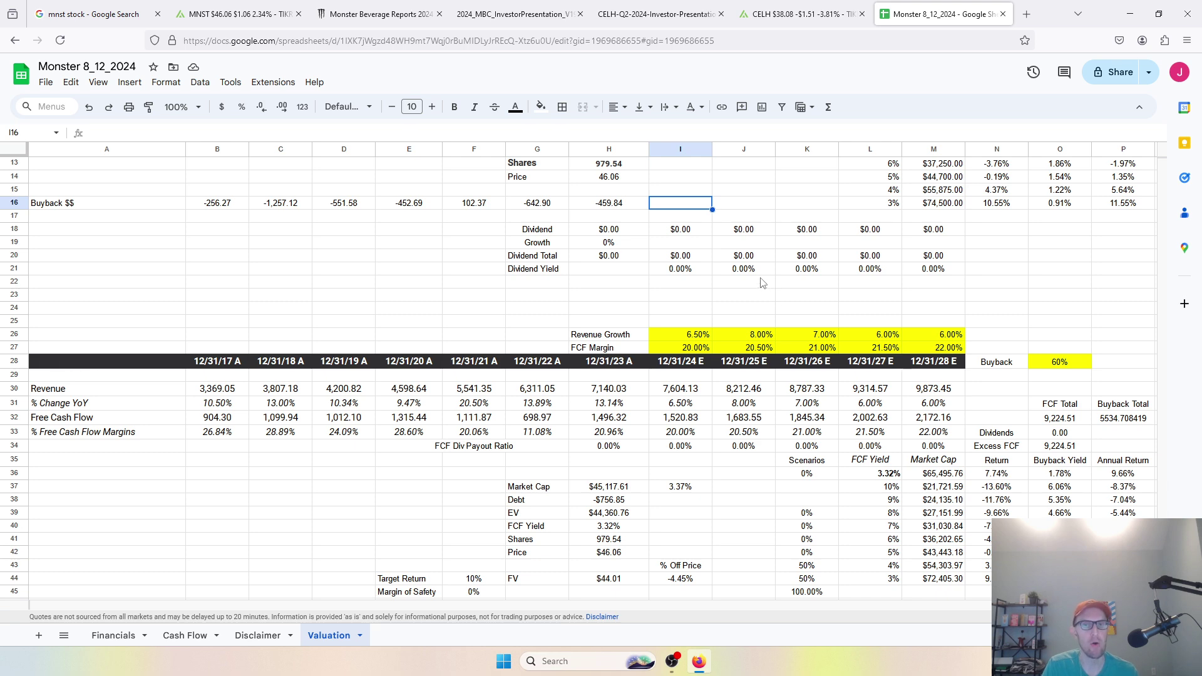
{"action": "scroll", "coordinate": [803, 263], "scroll_direction": "down", "scroll_amount": 2}
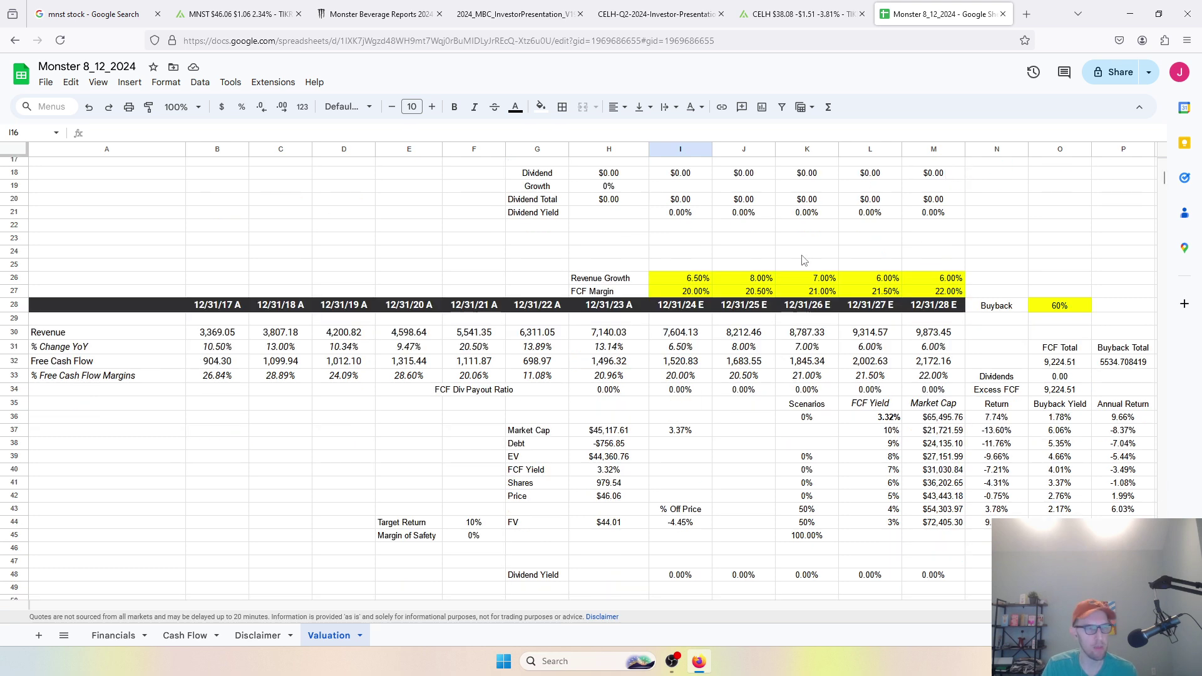
{"action": "scroll", "coordinate": [803, 260], "scroll_direction": "down", "scroll_amount": 2}
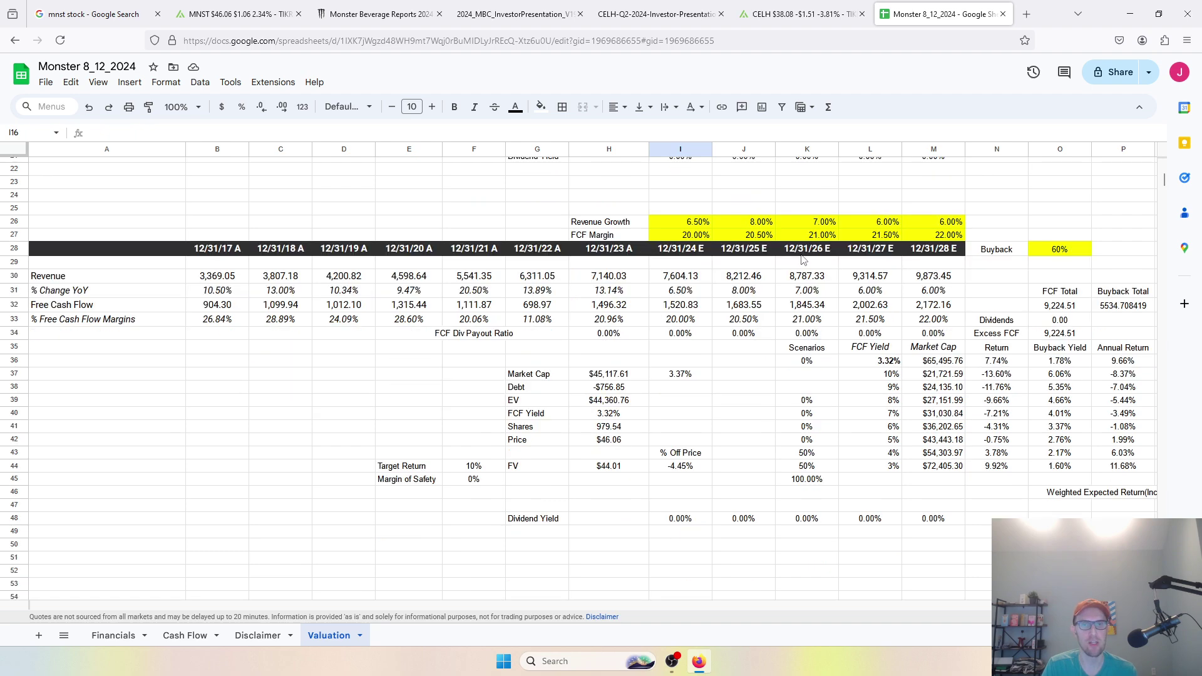
{"action": "scroll", "coordinate": [802, 258], "scroll_direction": "up", "scroll_amount": 10}
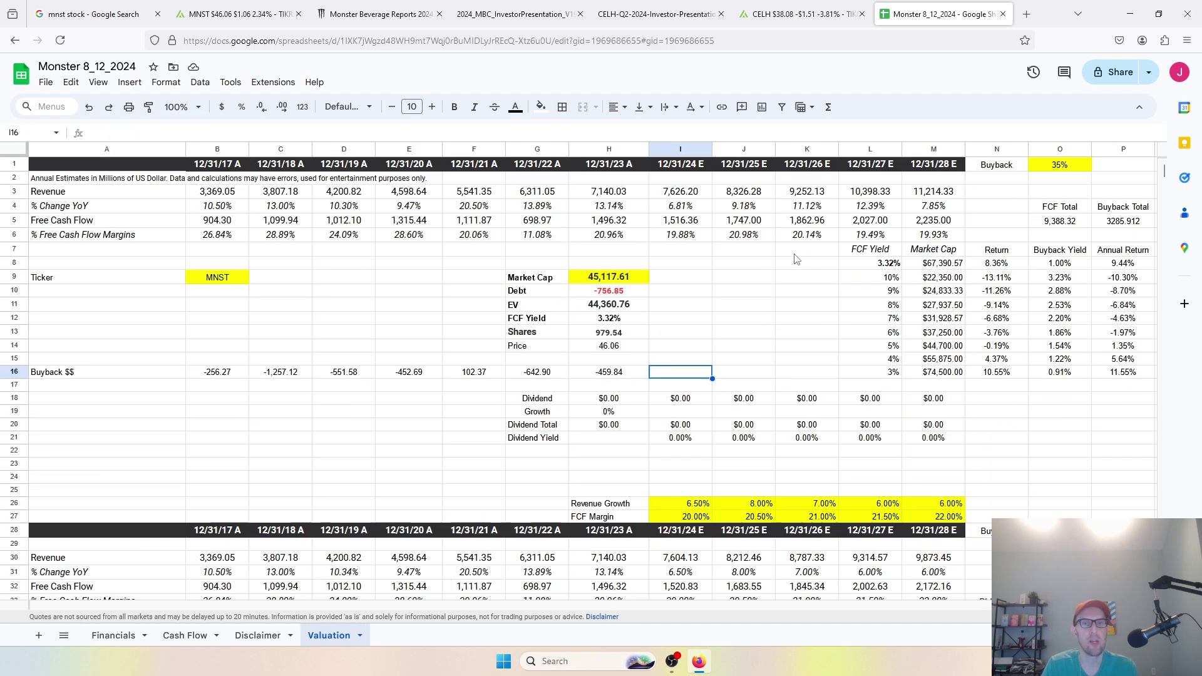
{"action": "scroll", "coordinate": [796, 258], "scroll_direction": "down", "scroll_amount": 6}
{"action": "left_click", "coordinate": [694, 335]}
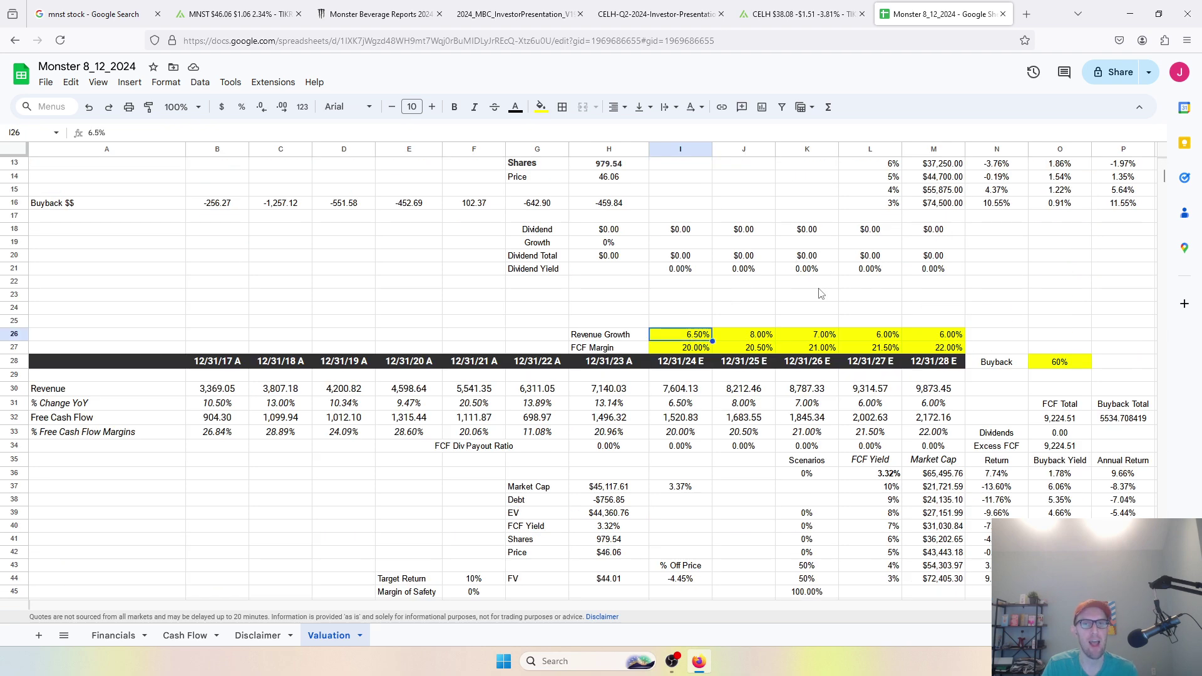
{"action": "scroll", "coordinate": [817, 291], "scroll_direction": "up", "scroll_amount": 6}
{"action": "scroll", "coordinate": [818, 291], "scroll_direction": "down", "scroll_amount": 2}
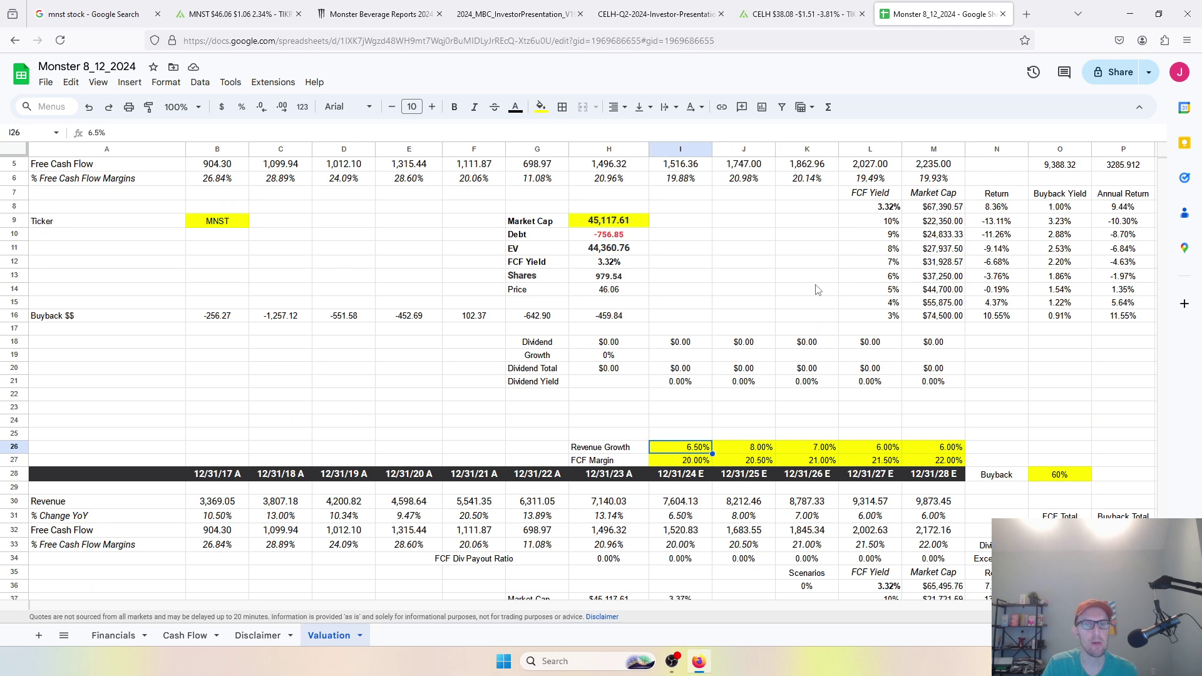
{"action": "key", "text": "Right"}
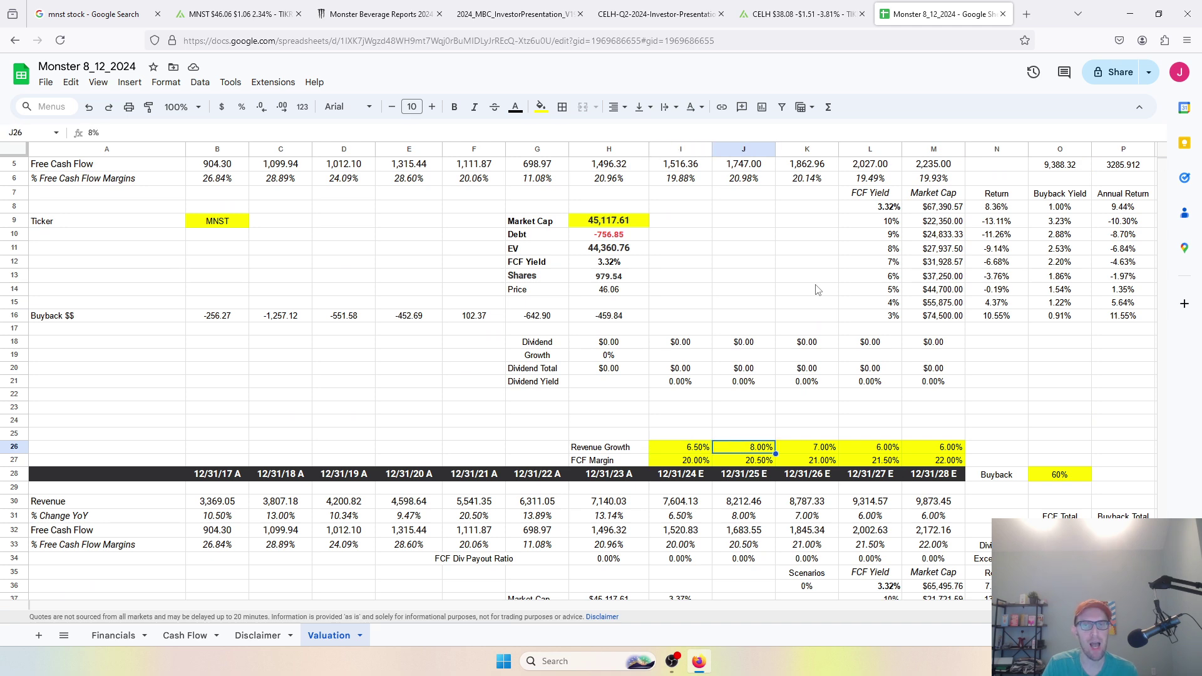
{"action": "key", "text": "Right"}
{"action": "key", "text": "Right"}
{"action": "key", "text": "Right"}
{"action": "key", "text": "Down"}
{"action": "key", "text": "Left"}
{"action": "key", "text": "Left"}
{"action": "key", "text": "Left"}
{"action": "key", "text": "Left"}
{"action": "key", "text": "Left"}
{"action": "key", "text": "Right"}
{"action": "key", "text": "Right"}
{"action": "key", "text": "Right"}
{"action": "key", "text": "Right"}
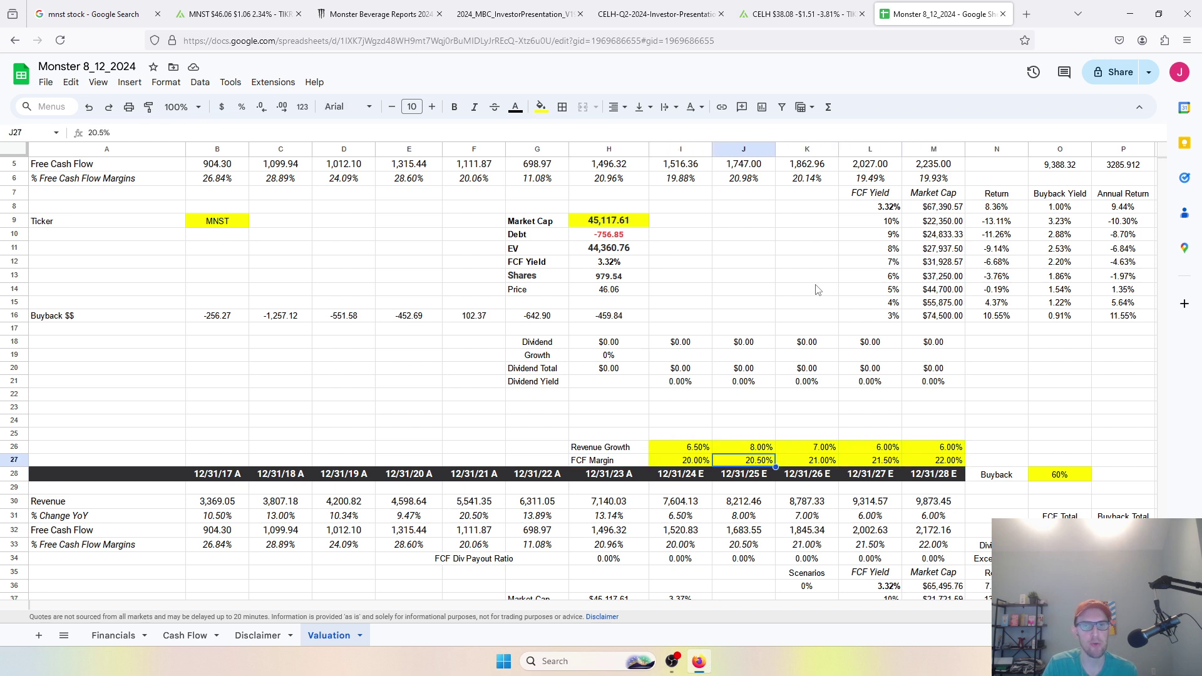
{"action": "key", "text": "Left"}
{"action": "key", "text": "Left"}
{"action": "key", "text": "Left"}
{"action": "key", "text": "Right"}
{"action": "key", "text": "Right"}
{"action": "key", "text": "Right"}
{"action": "key", "text": "Right"}
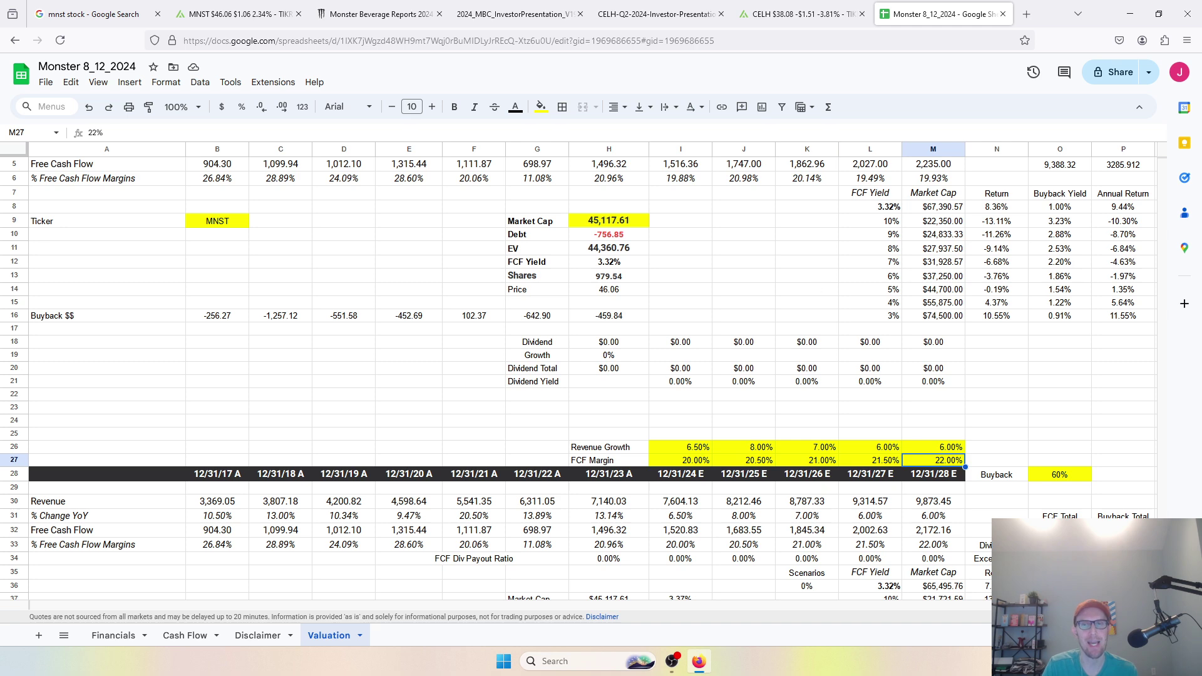
{"action": "scroll", "coordinate": [859, 318], "scroll_direction": "down", "scroll_amount": 2}
{"action": "left_click", "coordinate": [1066, 428]}
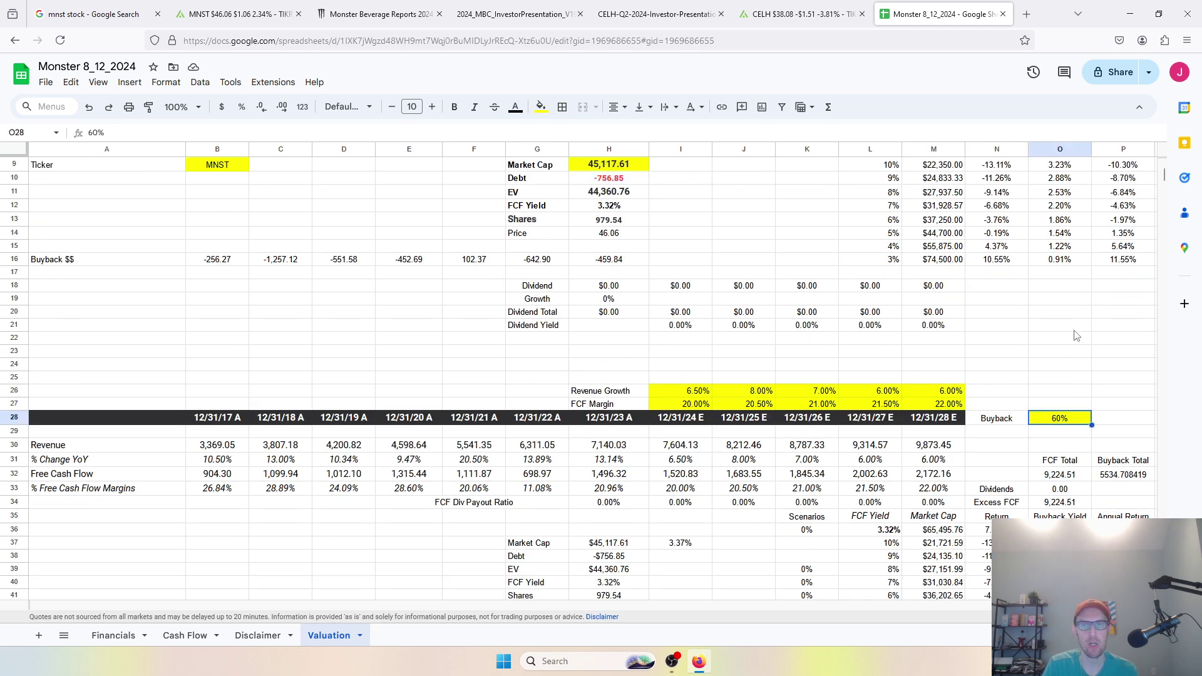
{"action": "scroll", "coordinate": [1076, 335], "scroll_direction": "down", "scroll_amount": 3}
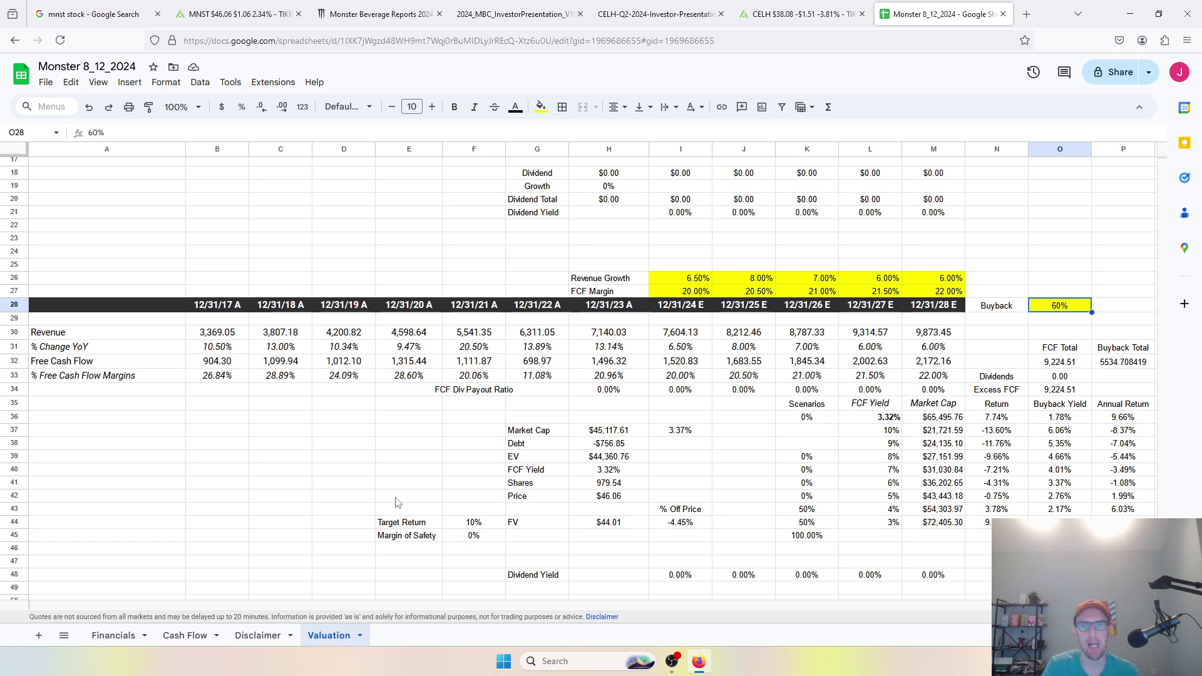
{"action": "left_click_drag", "start_coordinate": [710, 277], "coordinate": [926, 279]}
{"action": "left_click_drag", "start_coordinate": [670, 291], "coordinate": [916, 296]}
{"action": "left_click", "coordinate": [1046, 310]}
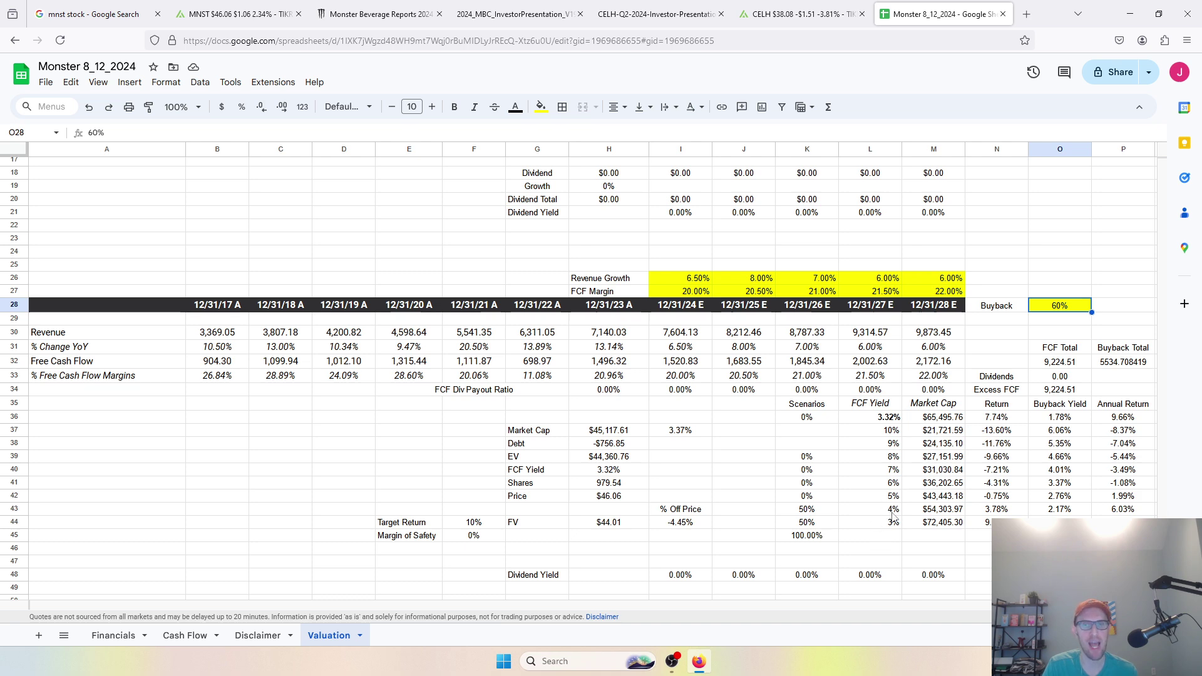
{"action": "left_click_drag", "start_coordinate": [824, 509], "coordinate": [824, 522]}
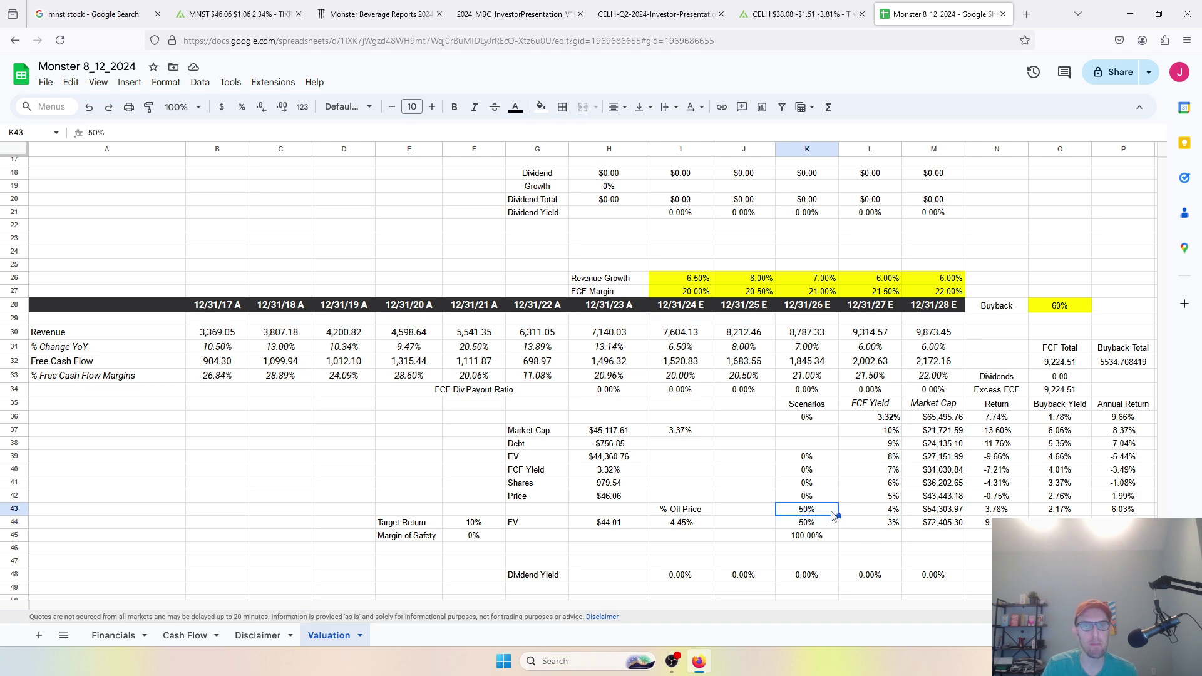
{"action": "left_click_drag", "start_coordinate": [838, 529], "coordinate": [833, 528]}
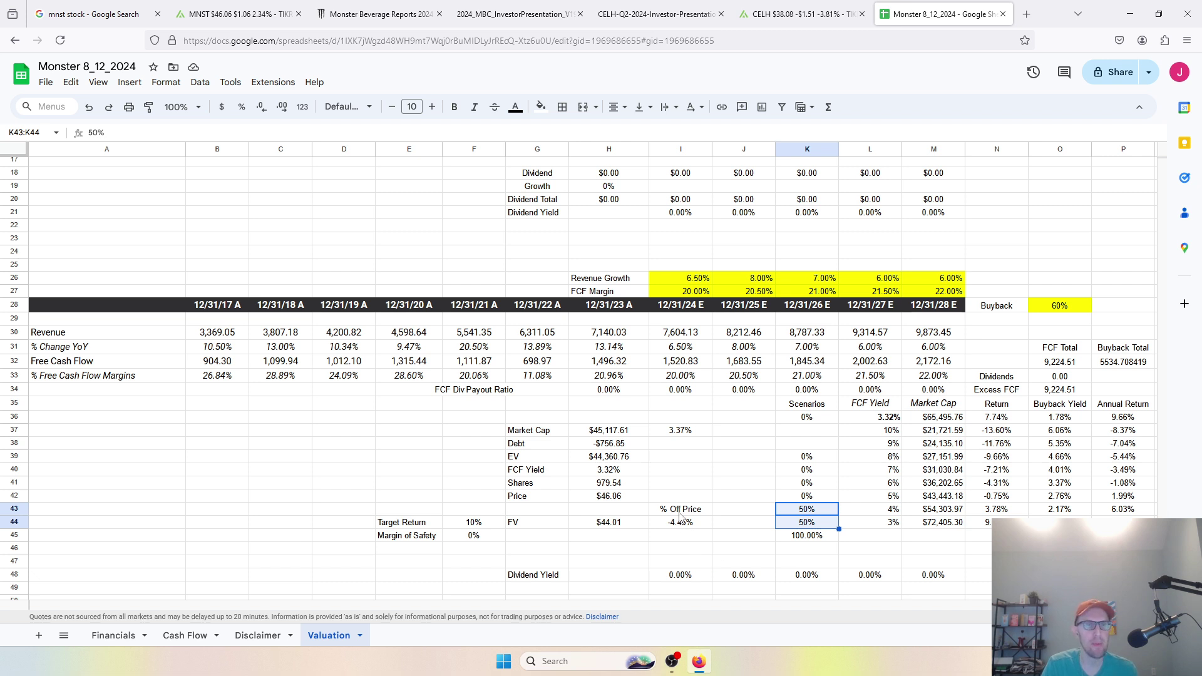
{"action": "left_click_drag", "start_coordinate": [685, 376], "coordinate": [933, 375]}
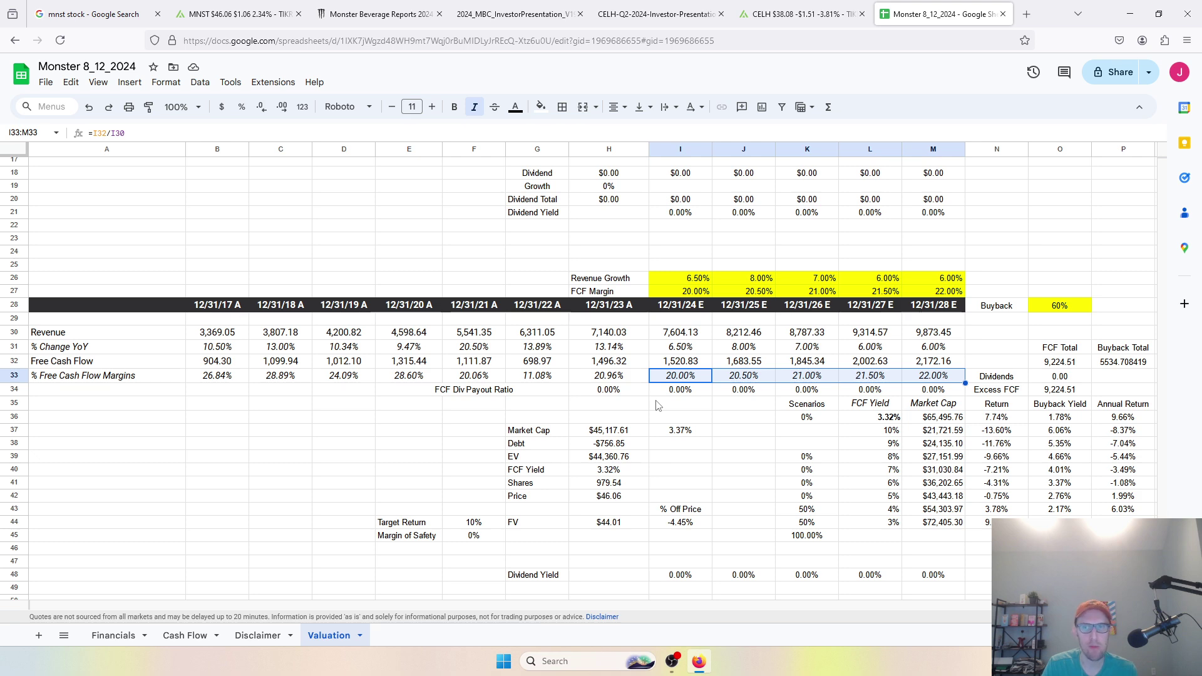
- Inspect the H44 fair value formula, 10% target return and 8.86% weighted expected return
{"action": "scroll", "coordinate": [833, 408], "scroll_direction": "down", "scroll_amount": 2}
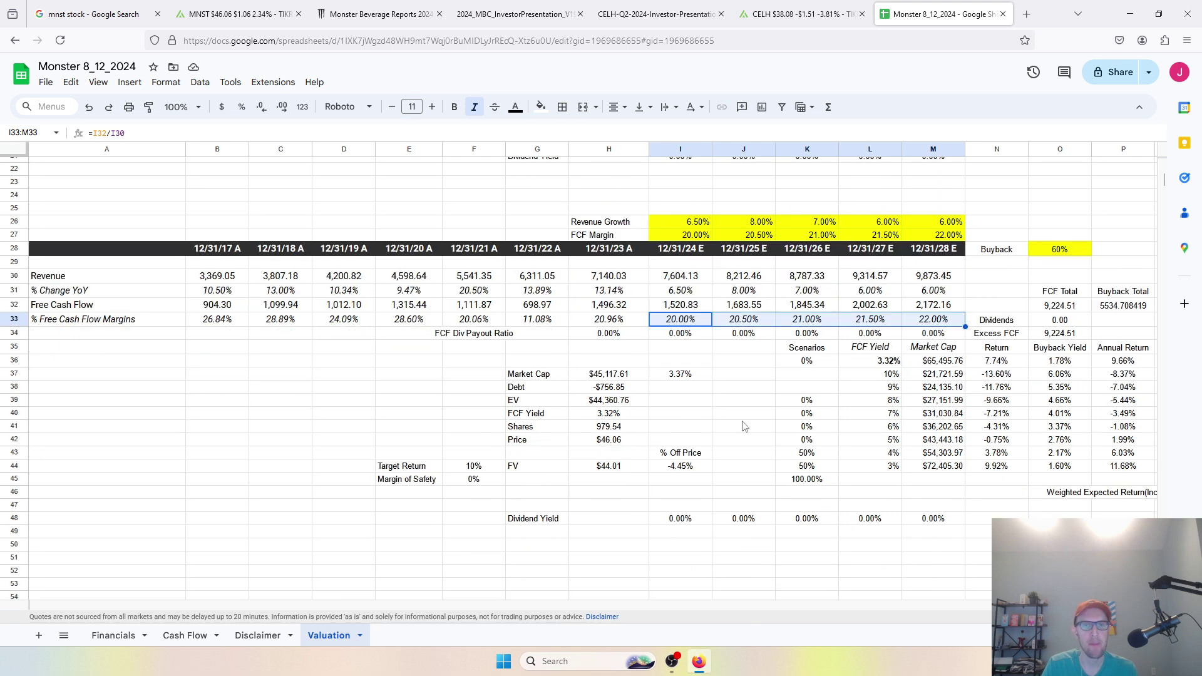
{"action": "left_click", "coordinate": [632, 457]}
{"action": "left_click", "coordinate": [623, 467]}
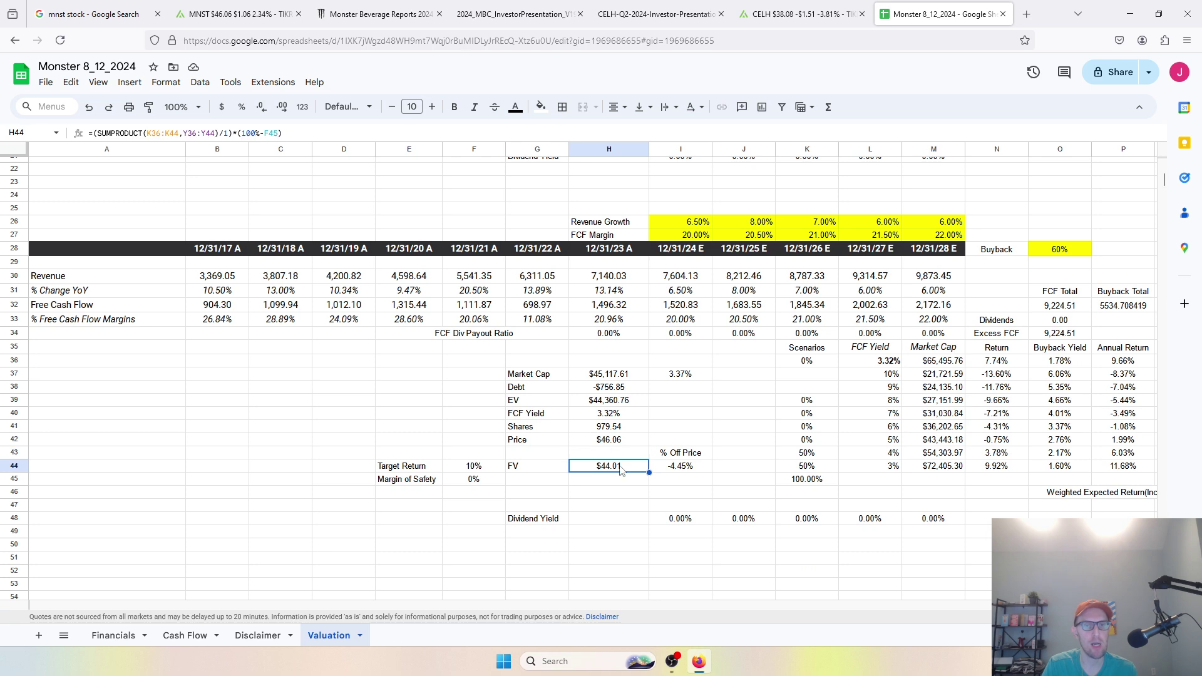
{"action": "left_click", "coordinate": [455, 466]}
{"action": "key", "text": "Right"}
{"action": "key", "text": "Right"}
{"action": "key", "text": "Right"}
{"action": "key", "text": "Right"}
{"action": "key", "text": "Right"}
{"action": "key", "text": "Right"}
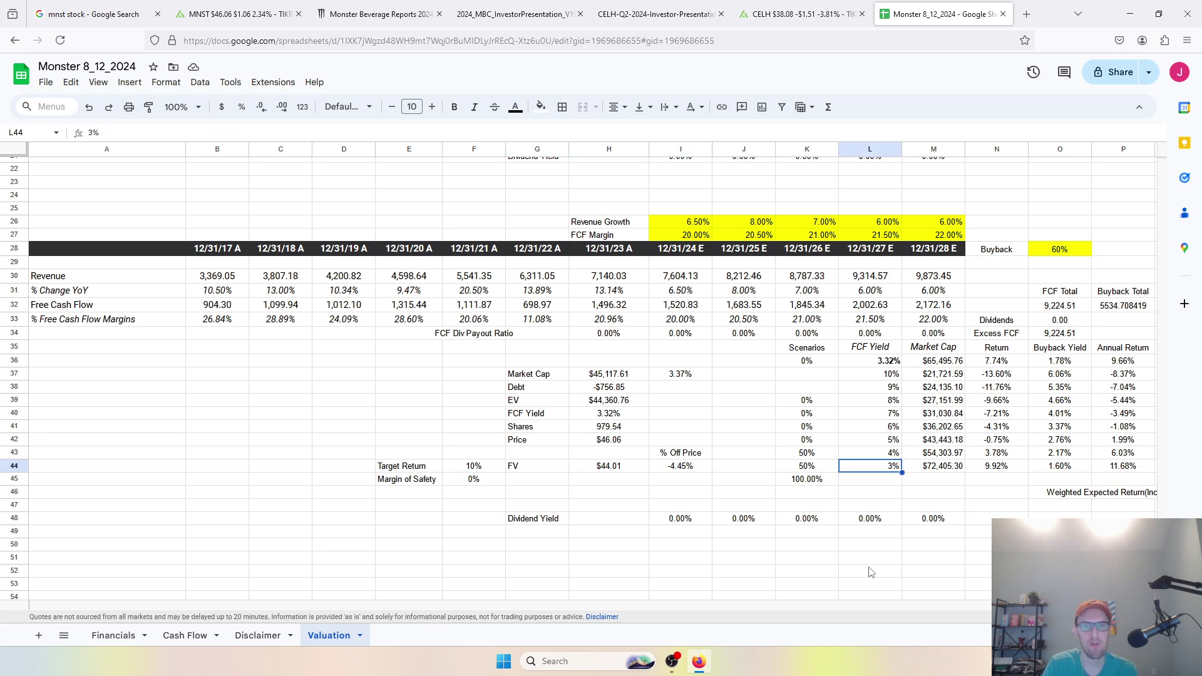
{"action": "key", "text": "Right"}
{"action": "key", "text": "Right"}
{"action": "key", "text": "Right"}
{"action": "key", "text": "Right"}
{"action": "key", "text": "Right"}
{"action": "key", "text": "Right"}
{"action": "key", "text": "Down"}
{"action": "key", "text": "Down"}
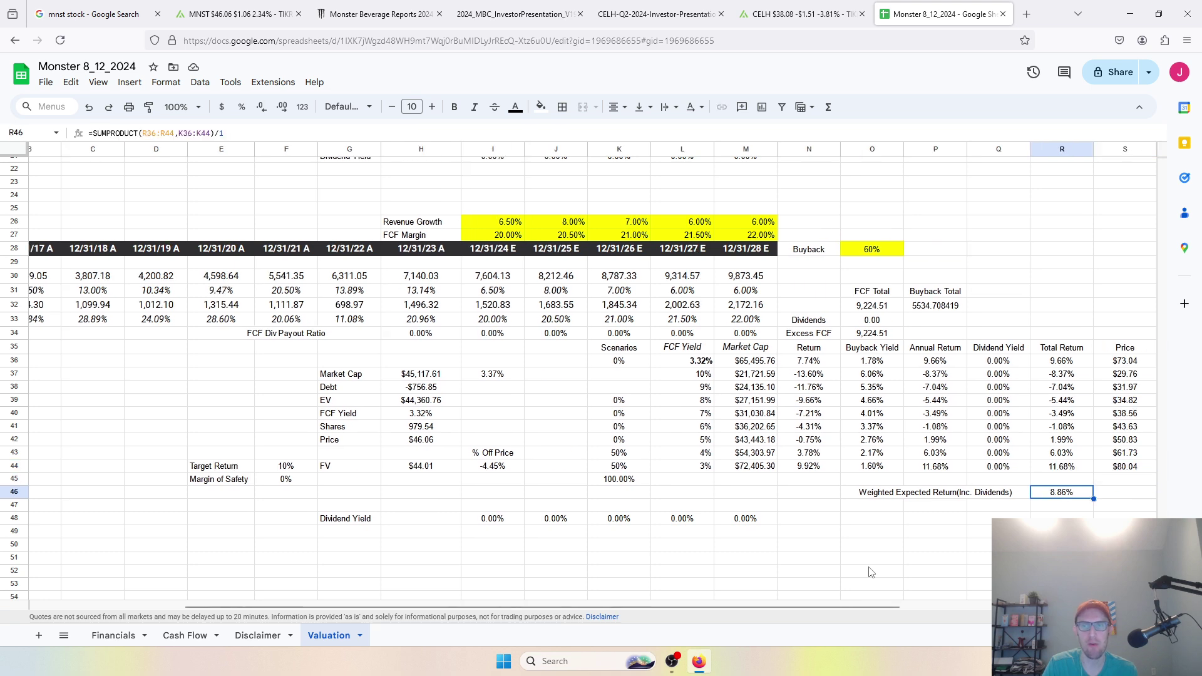
{"action": "key", "text": "Right"}
{"action": "key", "text": "Right"}
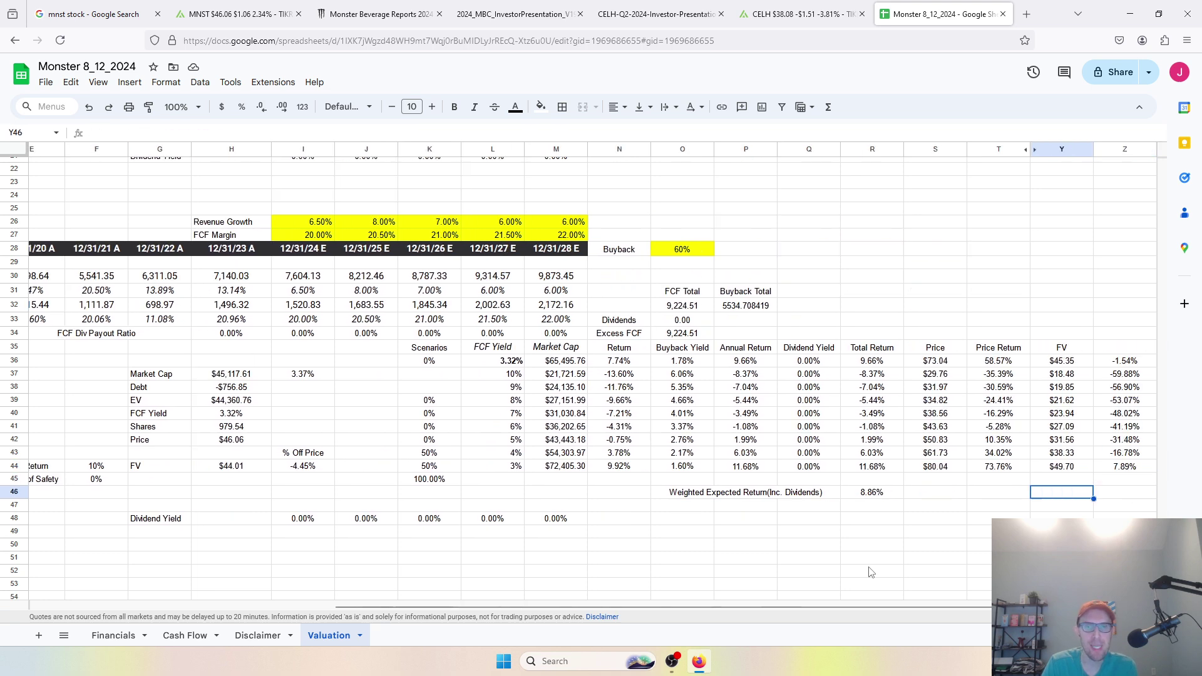
- Replace the 4% FCF-yield scenario's 50% weight in K43 with 100
{"action": "key", "text": "Left"}
{"action": "key", "text": "Left"}
{"action": "key", "text": "Left"}
{"action": "key", "text": "Left"}
{"action": "key", "text": "Left"}
{"action": "key", "text": "Left"}
{"action": "key", "text": "Left"}
{"action": "key", "text": "Left"}
{"action": "key", "text": "Left"}
{"action": "key", "text": "Left"}
{"action": "key", "text": "Left"}
{"action": "key", "text": "Left"}
{"action": "key", "text": "Left"}
{"action": "key", "text": "Left"}
{"action": "key", "text": "Left"}
{"action": "key", "text": "Left"}
{"action": "key", "text": "Left"}
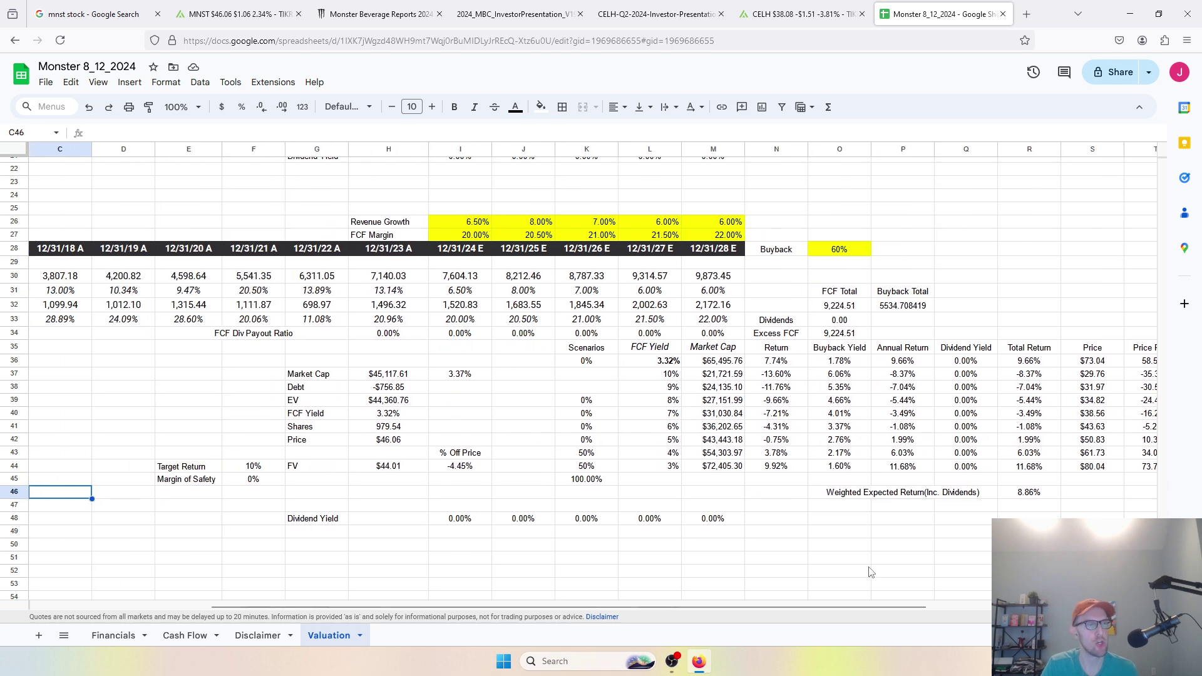
{"action": "left_click", "coordinate": [564, 453]}
{"action": "type", "text": "100"}
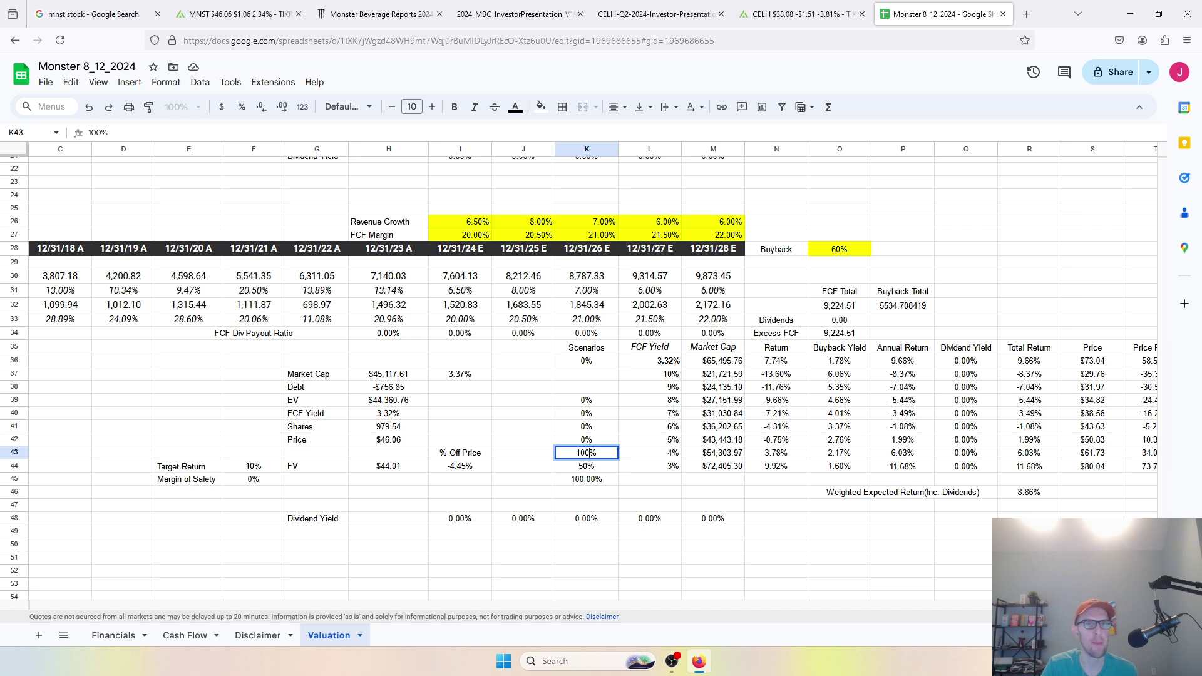
- Review 2025 revenue growth and 20.50% FCF margin, then undo so K43 returns to 50%
{"action": "left_click_drag", "start_coordinate": [464, 222], "coordinate": [701, 220]}
{"action": "left_click", "coordinate": [533, 230]}
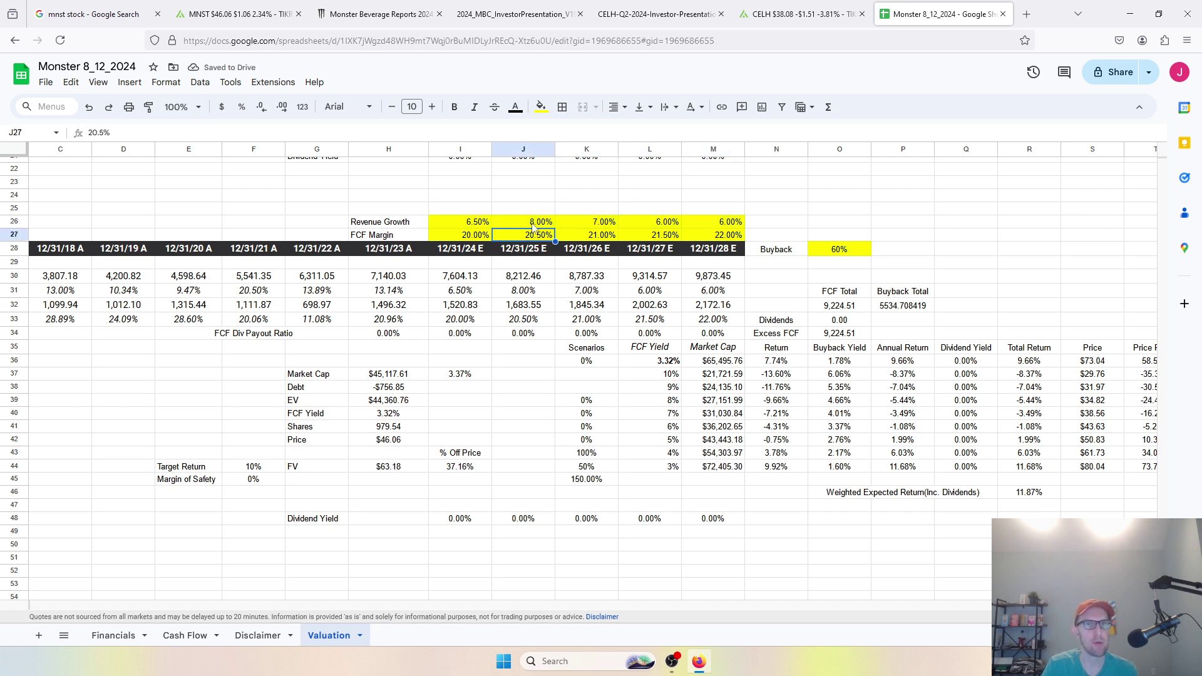
{"action": "left_click", "coordinate": [533, 227]}
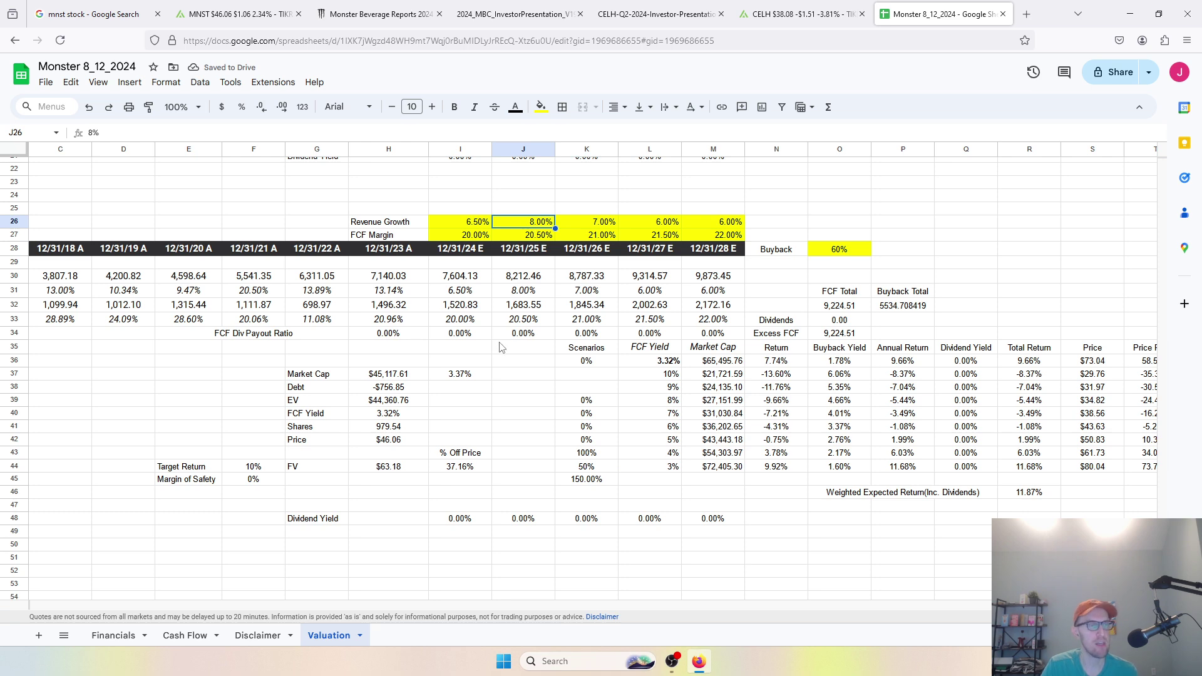
{"action": "left_click", "coordinate": [546, 439]}
{"action": "key", "text": "ctrl+z"}
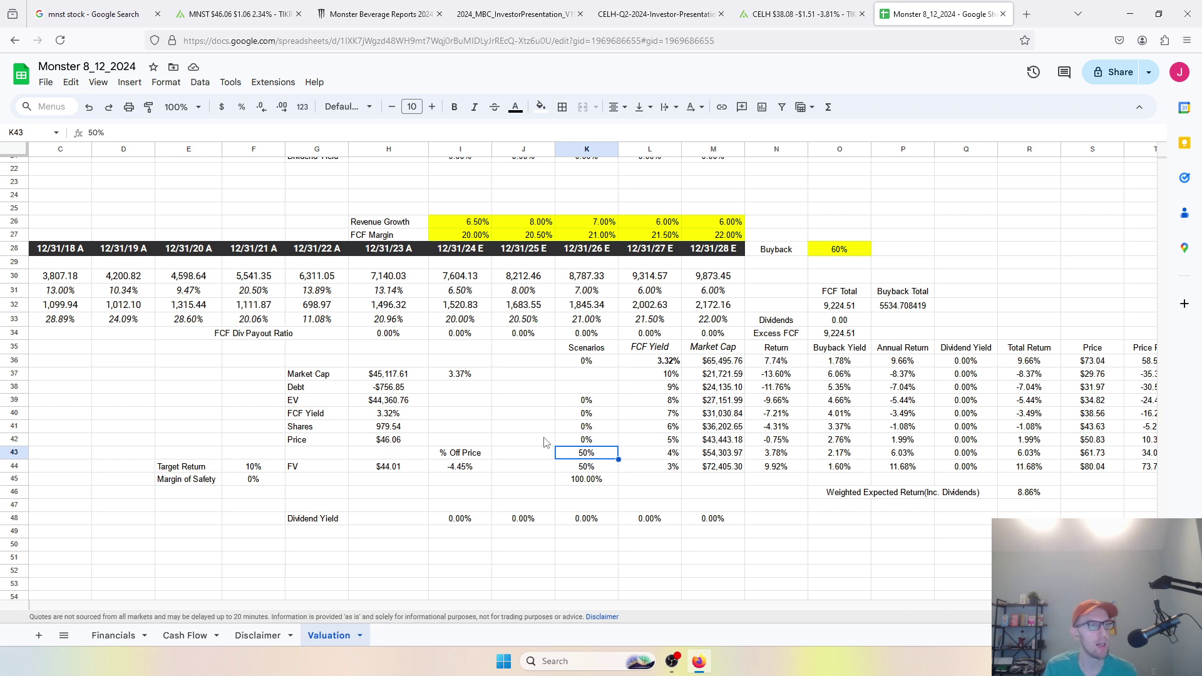
- Set the scenario weights to 100% in K43 and 0% in K44
{"action": "key", "text": "Down"}
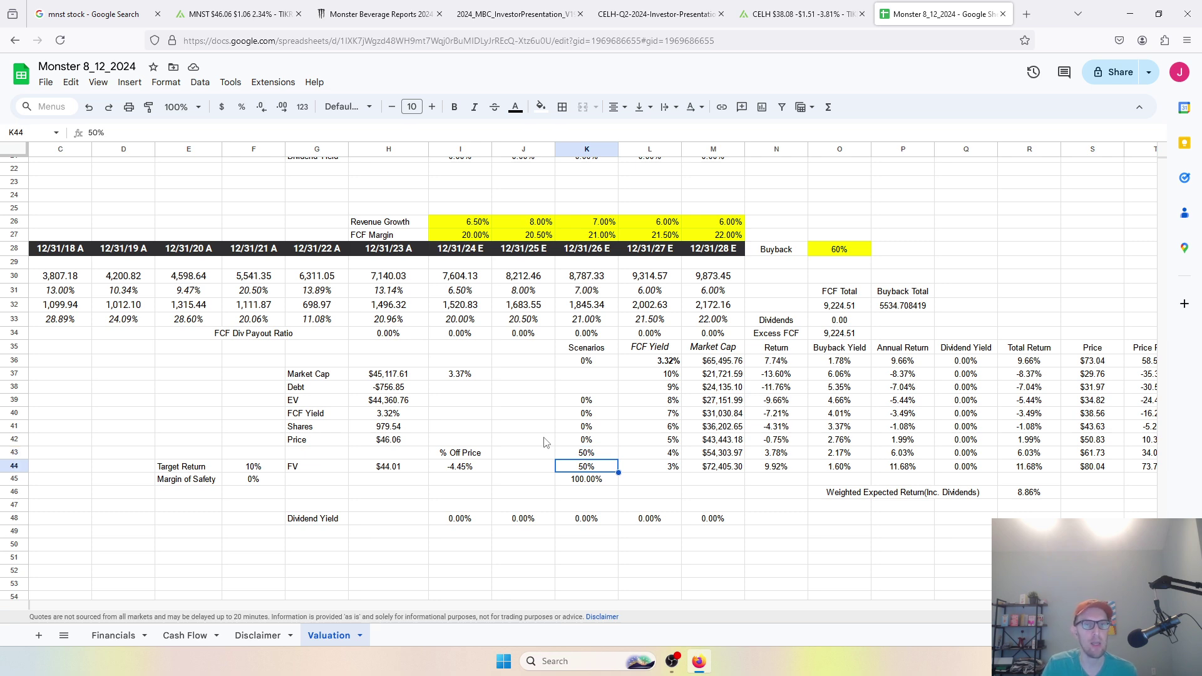
{"action": "key", "text": "Up"}
{"action": "key", "text": "Down"}
{"action": "key", "text": "Up"}
{"action": "key", "text": "Down"}
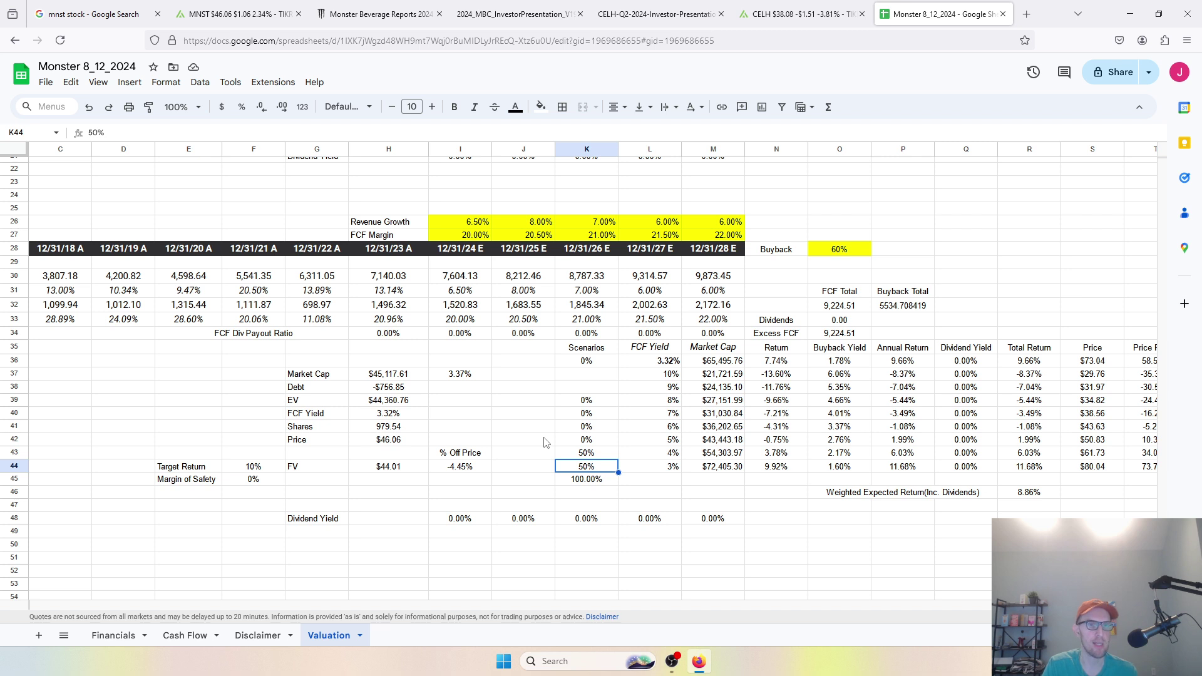
{"action": "key", "text": "Up"}
{"action": "type", "text": "100"}
{"action": "key", "text": "Return"}
{"action": "type", "text": "0"}
{"action": "key", "text": "Return"}
{"action": "key", "text": "Up"}
{"action": "key", "text": "Up"}
- Inspect row 44's fair value, 3% scenario price, total return and FV formulas
{"action": "key", "text": "Down"}
{"action": "key", "text": "Left"}
{"action": "key", "text": "Left"}
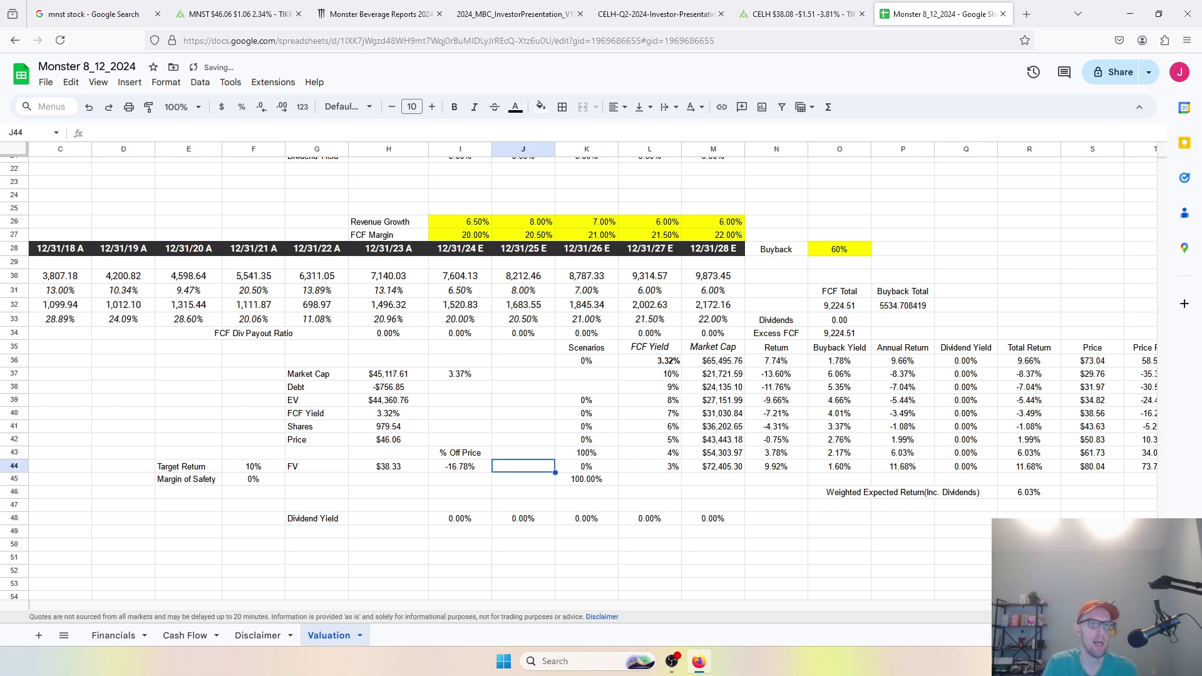
{"action": "key", "text": "Left"}
{"action": "key", "text": "Right"}
{"action": "key", "text": "Right"}
{"action": "key", "text": "Right"}
{"action": "key", "text": "Right"}
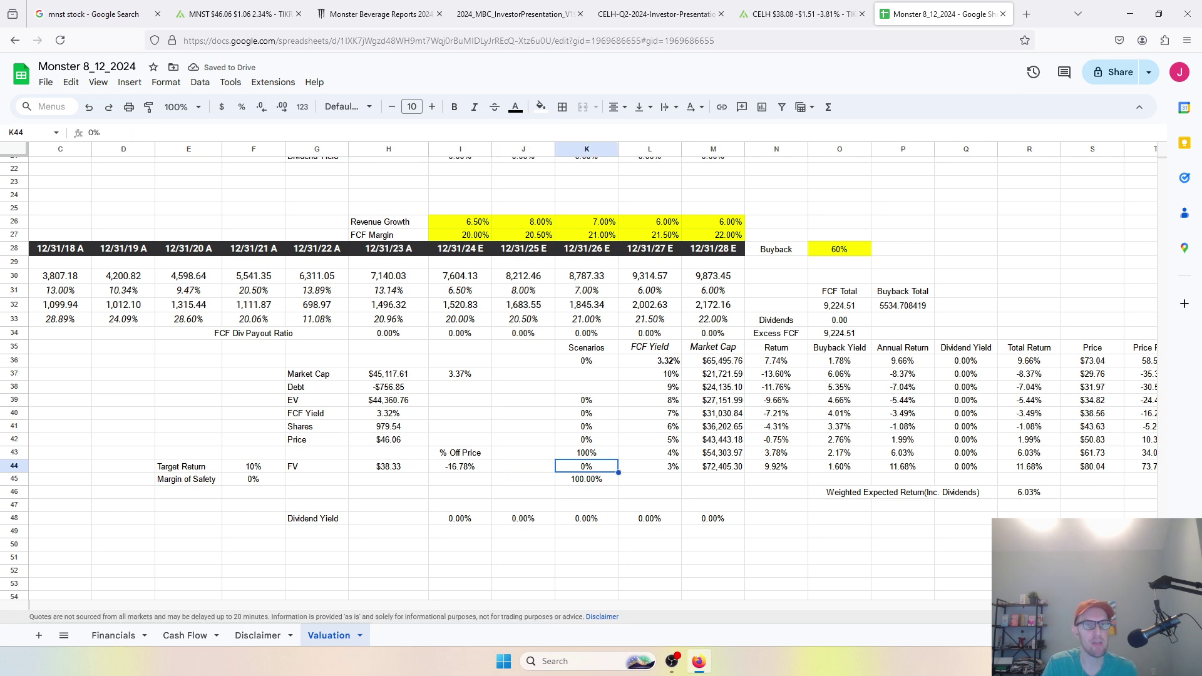
{"action": "key", "text": "Right"}
{"action": "key", "text": "Right"}
{"action": "key", "text": "Right"}
{"action": "key", "text": "Right"}
{"action": "key", "text": "Right"}
{"action": "key", "text": "Right"}
{"action": "key", "text": "Right"}
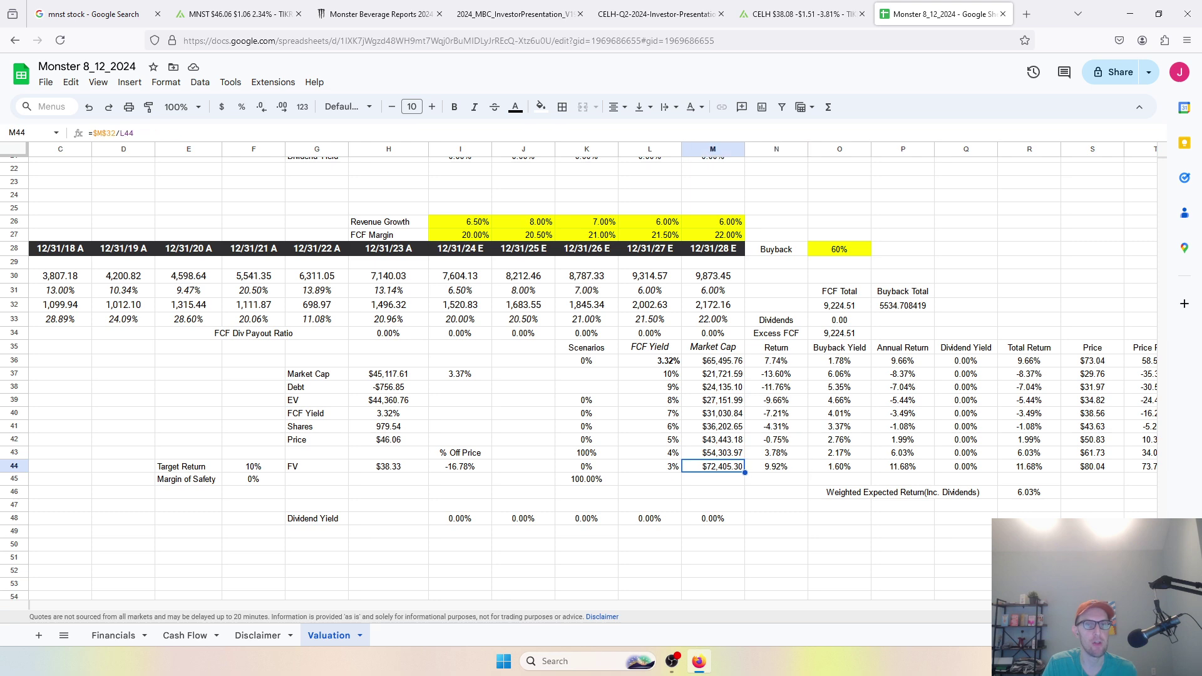
{"action": "key", "text": "Left"}
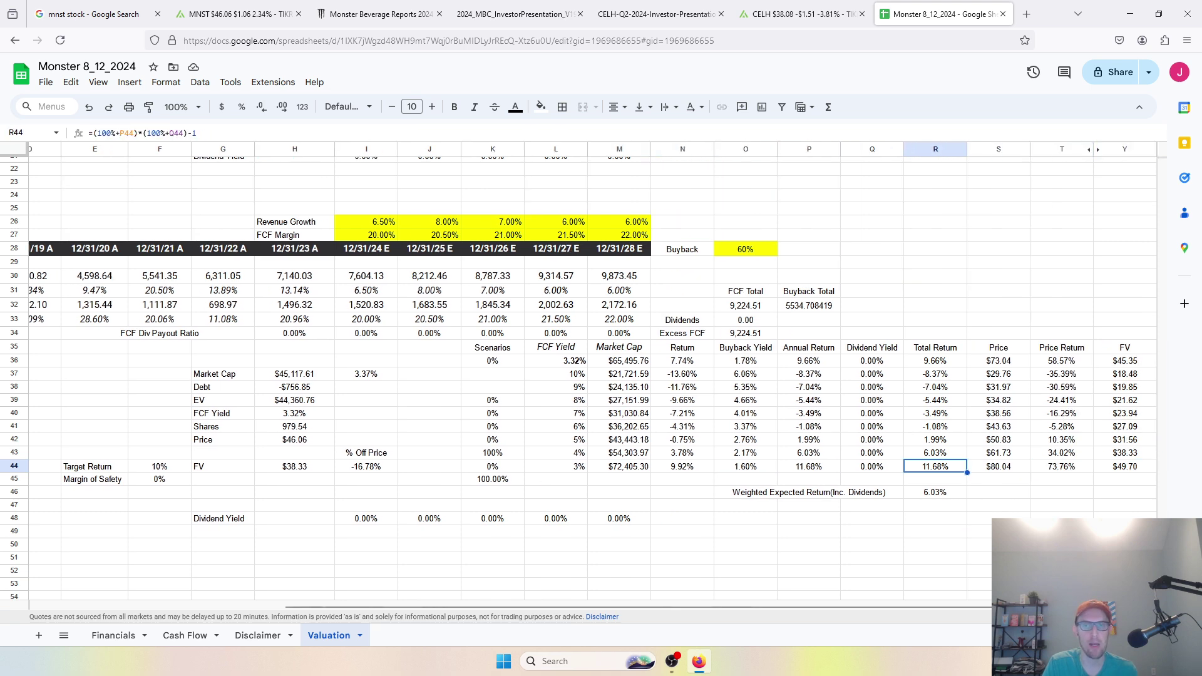
{"action": "key", "text": "Right"}
{"action": "key", "text": "Right"}
{"action": "key", "text": "Right"}
{"action": "key", "text": "Right"}
{"action": "key", "text": "Left"}
{"action": "key", "text": "Left"}
{"action": "key", "text": "Left"}
{"action": "key", "text": "Left"}
{"action": "key", "text": "Left"}
{"action": "key", "text": "Left"}
{"action": "key", "text": "Left"}
{"action": "key", "text": "Left"}
{"action": "key", "text": "Left"}
{"action": "key", "text": "Left"}
{"action": "key", "text": "Left"}
{"action": "key", "text": "Left"}
{"action": "key", "text": "Left"}
{"action": "key", "text": "Left"}
{"action": "key", "text": "Left"}
{"action": "key", "text": "Left"}
{"action": "key", "text": "Left"}
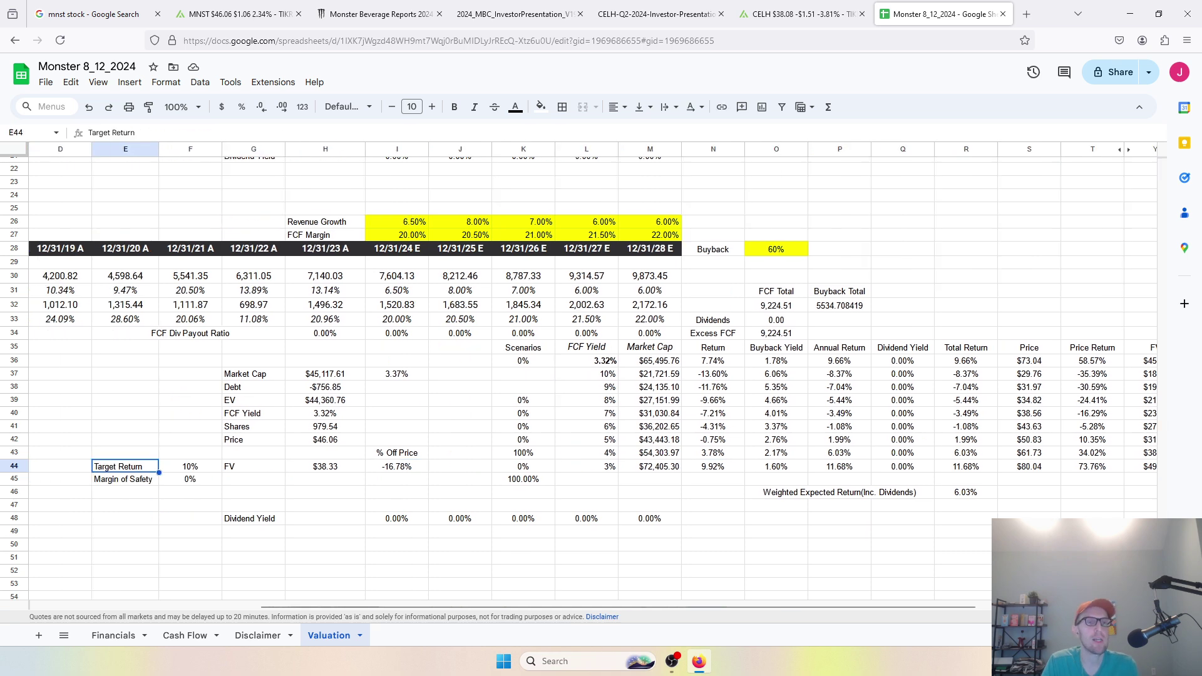
{"action": "key", "text": "Right"}
{"action": "key", "text": "Right"}
{"action": "key", "text": "Right"}
{"action": "key", "text": "Right"}
{"action": "key", "text": "Right"}
{"action": "key", "text": "Right"}
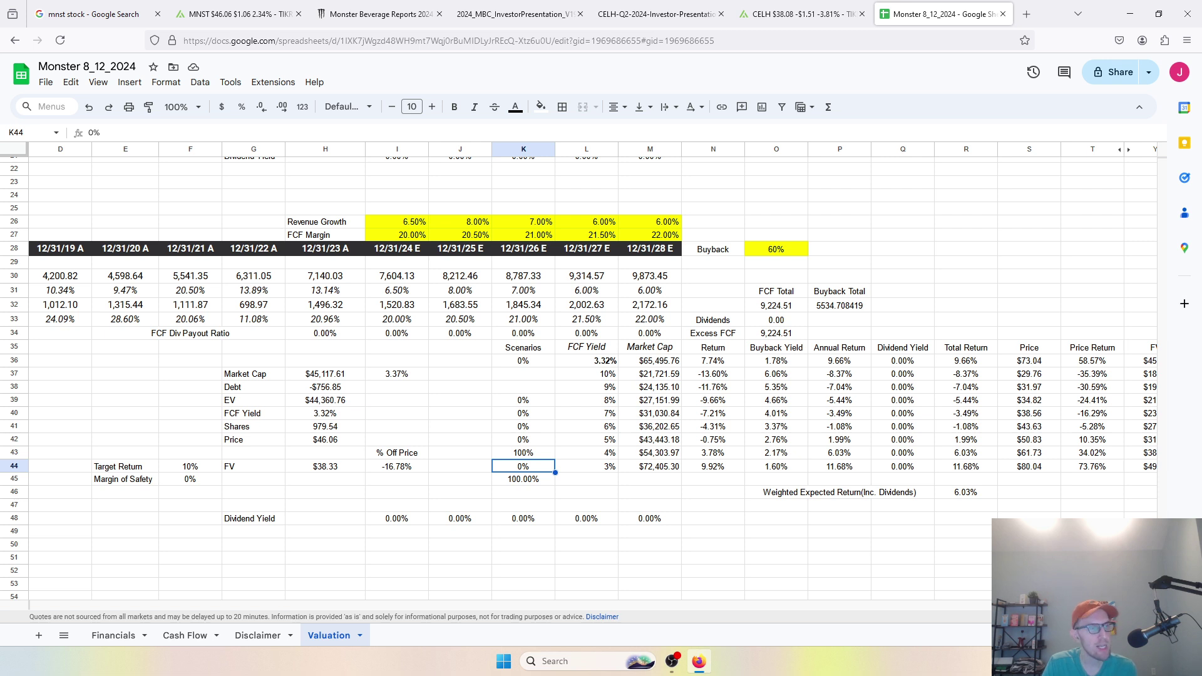
{"action": "key", "text": "Up"}
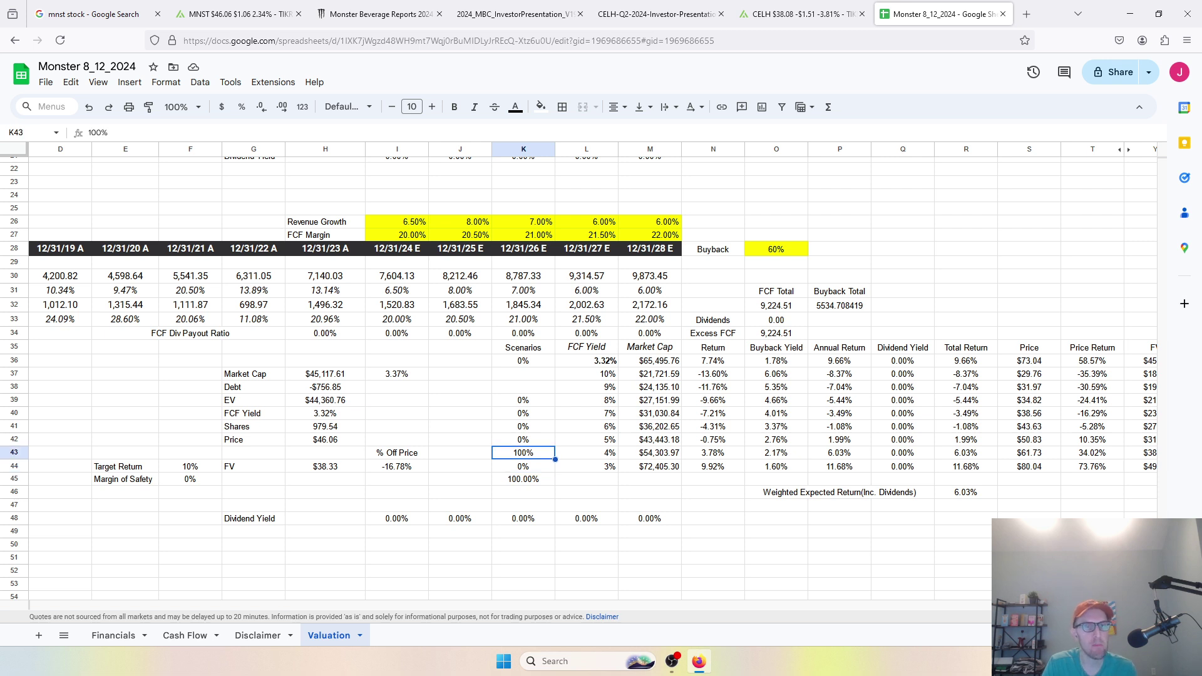
{"action": "key", "text": "Down"}
{"action": "key", "text": "Left"}
{"action": "key", "text": "Left"}
{"action": "key", "text": "Left"}
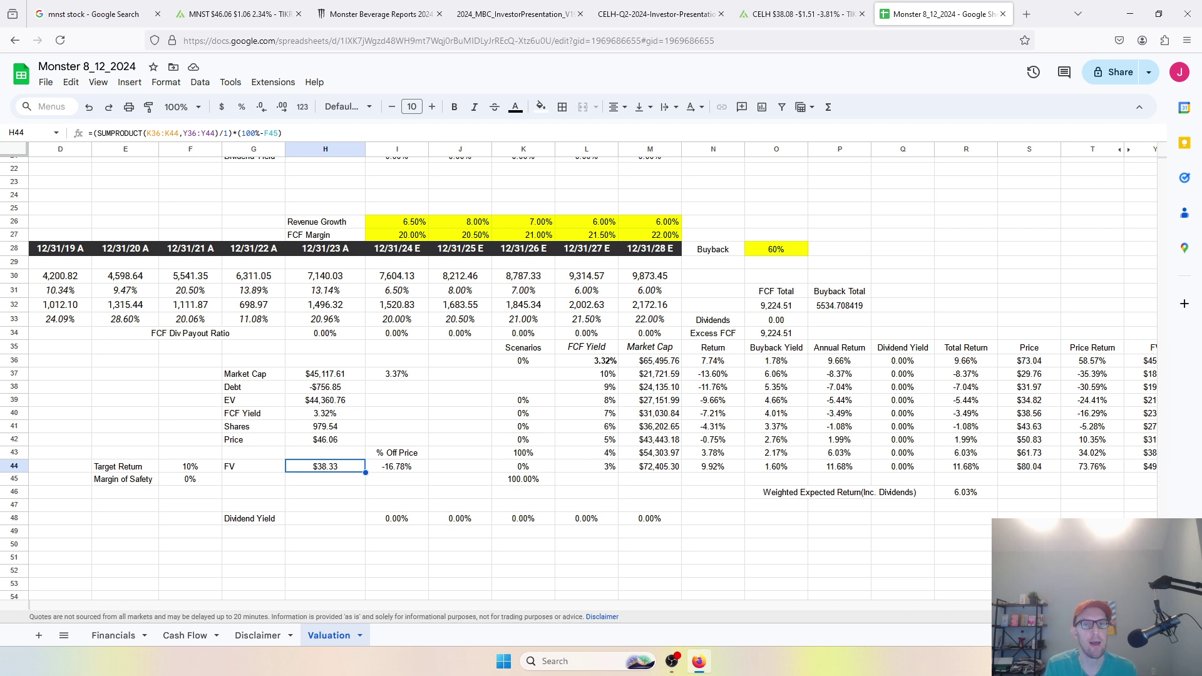
{"action": "key", "text": "Right"}
{"action": "key", "text": "Right"}
{"action": "key", "text": "Right"}
{"action": "key", "text": "Up"}
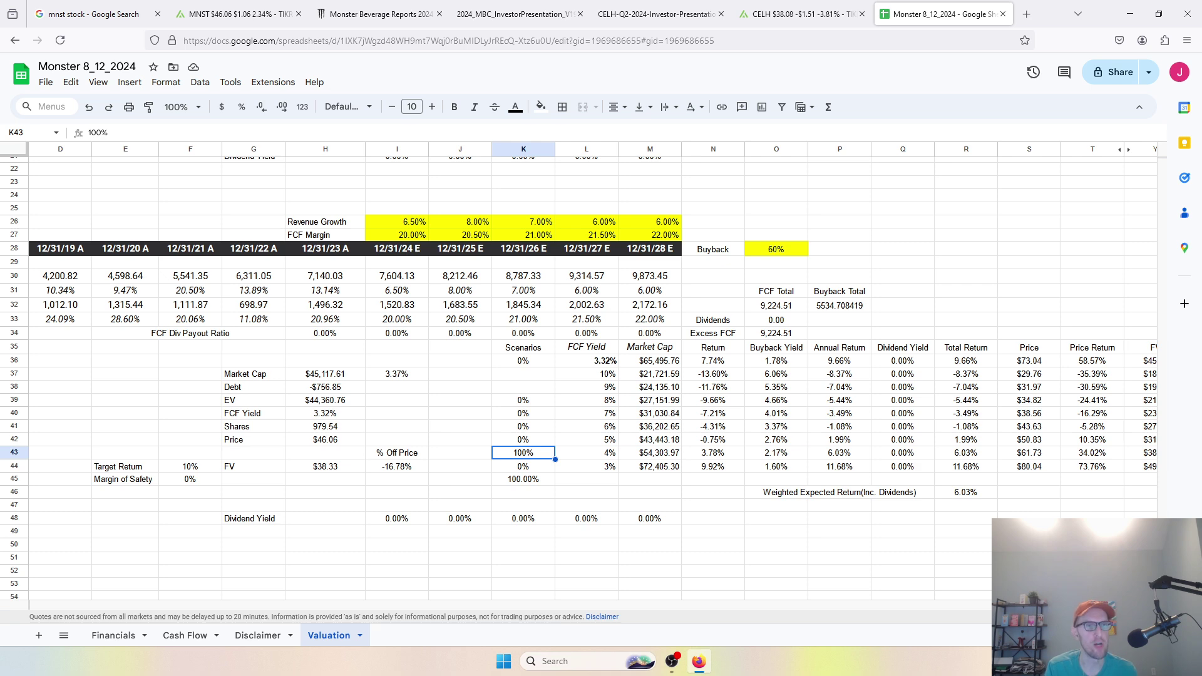
{"action": "left_click", "coordinate": [153, 306]}
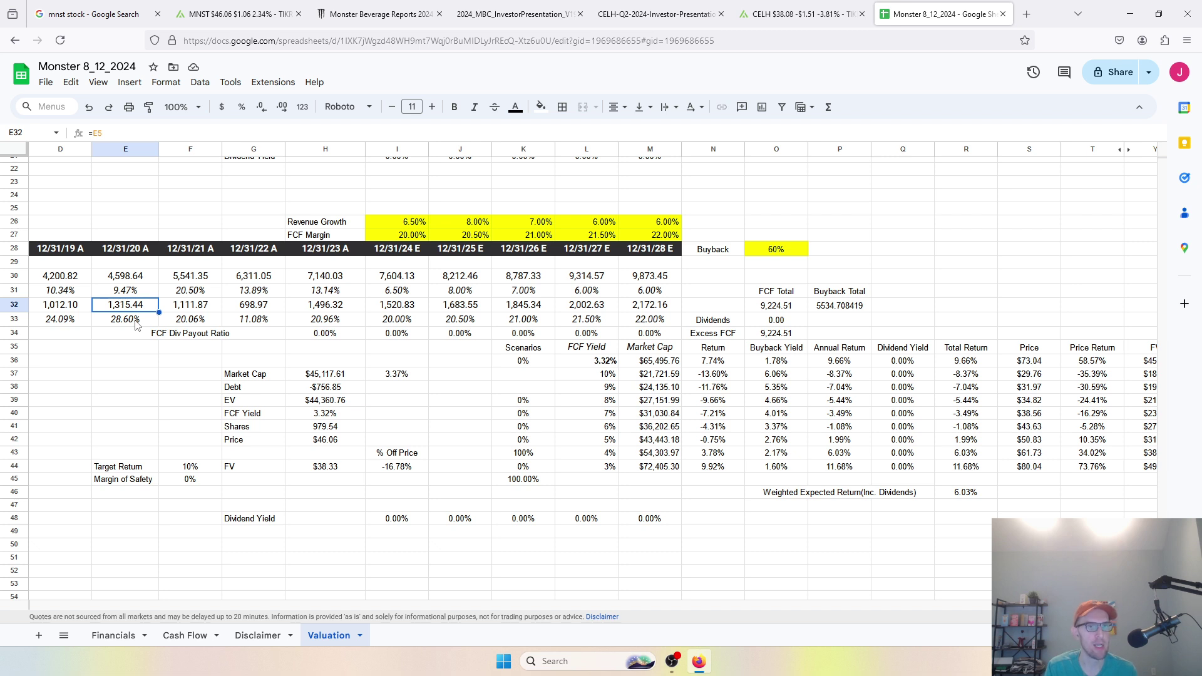
{"action": "key", "text": "Right"}
{"action": "key", "text": "Right"}
{"action": "key", "text": "Right"}
{"action": "key", "text": "Right"}
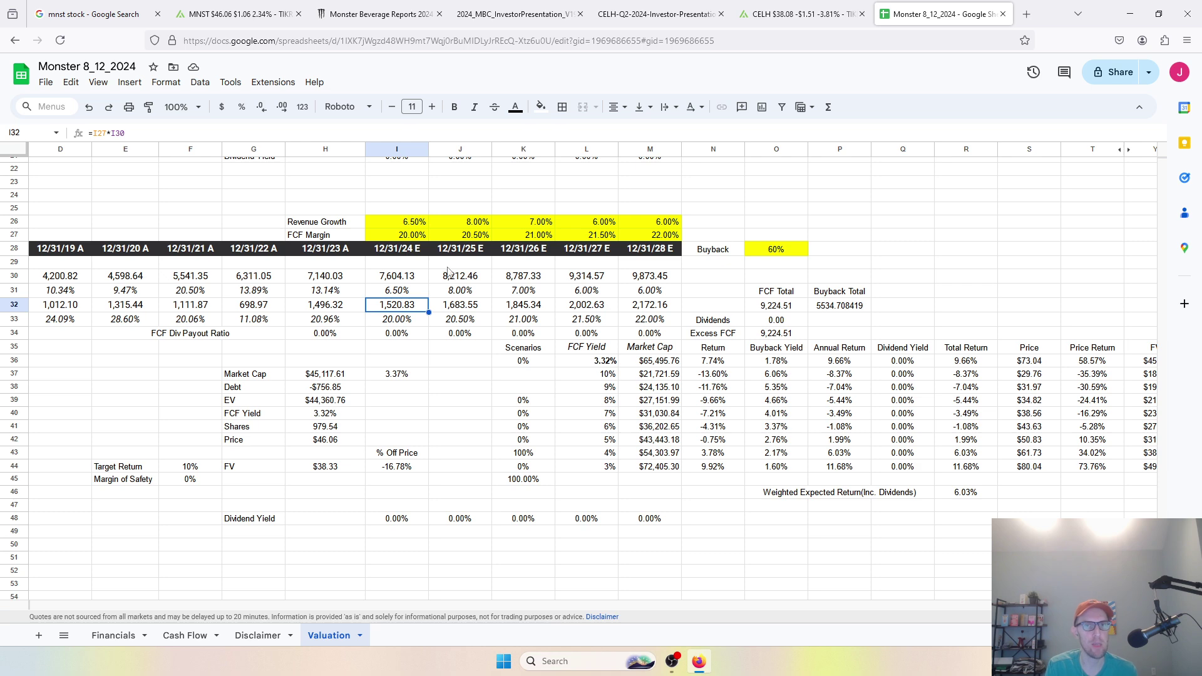
{"action": "left_click", "coordinate": [644, 235]}
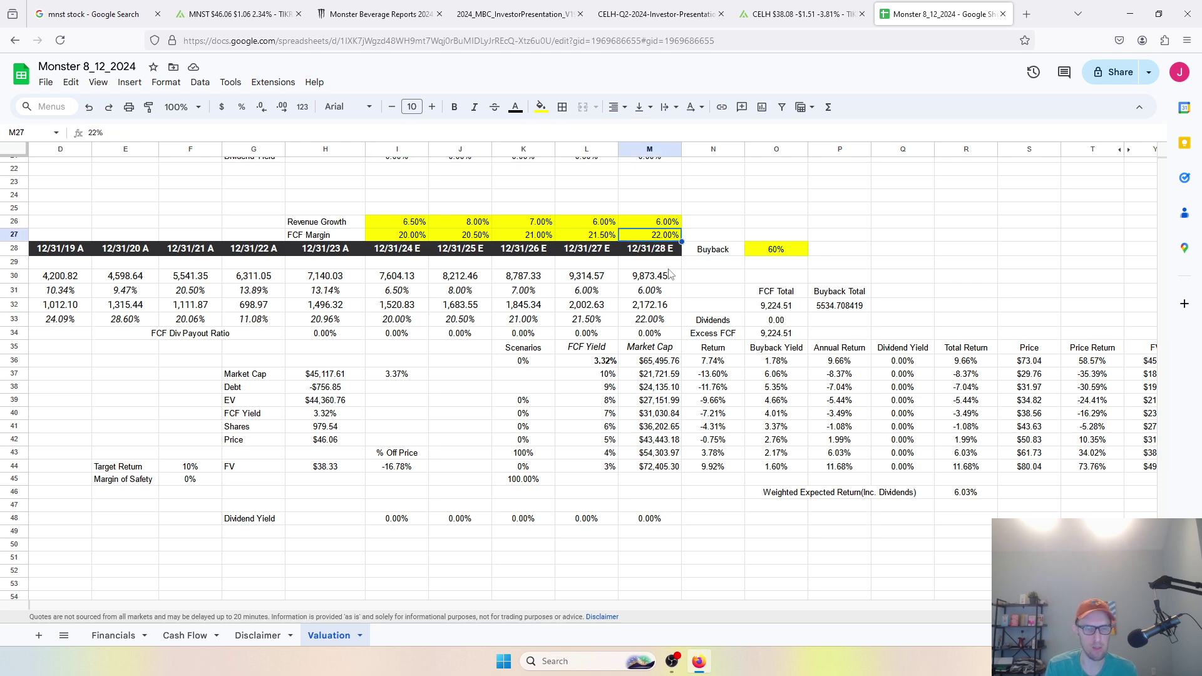
{"action": "type", "text": "25"}
{"action": "key", "text": "Return"}
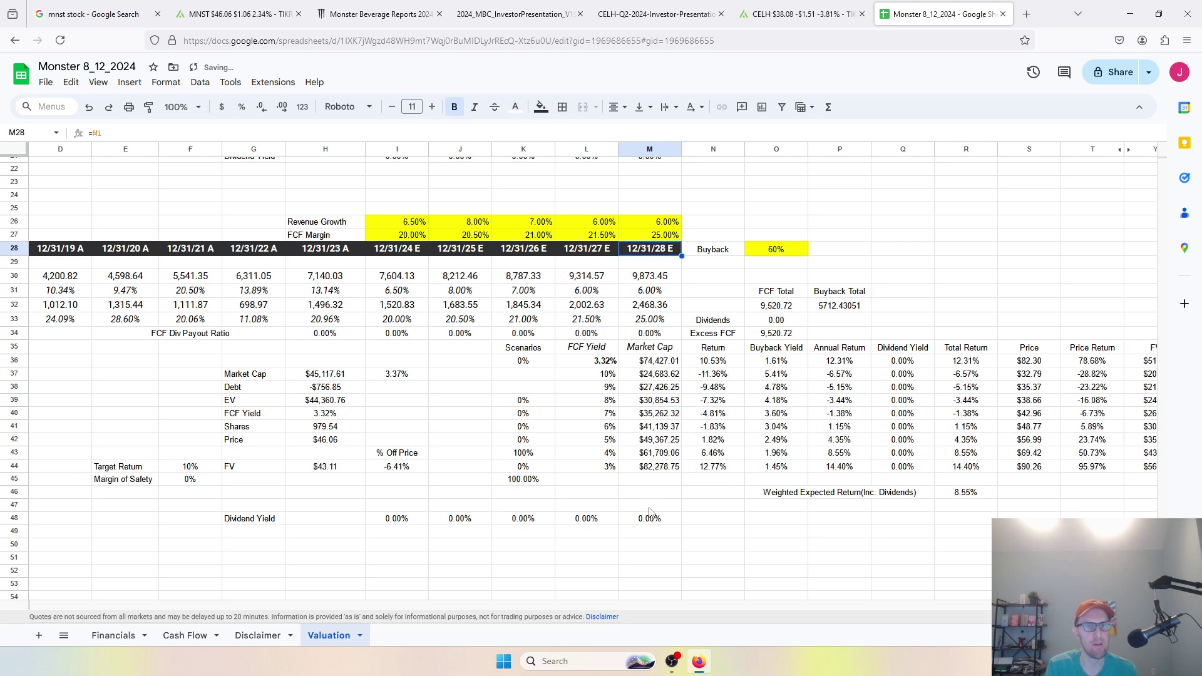
{"action": "left_click", "coordinate": [525, 453]}
{"action": "type", "text": "50"}
{"action": "key", "text": "Return"}
{"action": "type", "text": "50"}
{"action": "key", "text": "Return"}
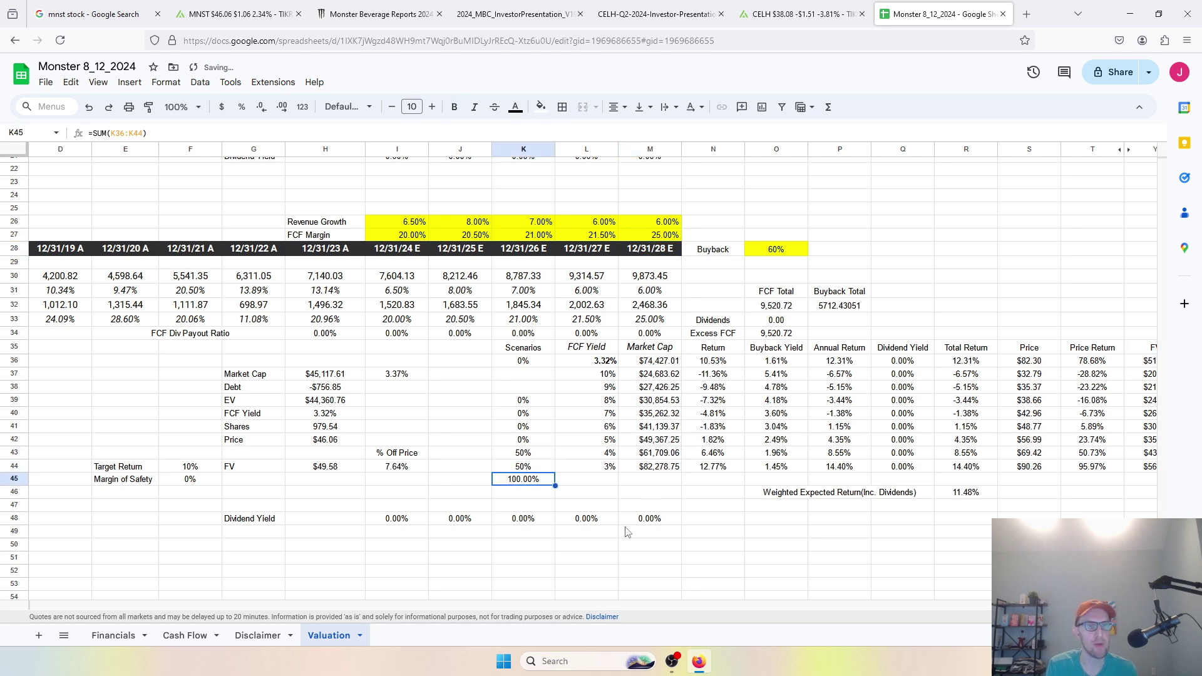
{"action": "key", "text": "ctrl+z"}
{"action": "key", "text": "ctrl+z"}
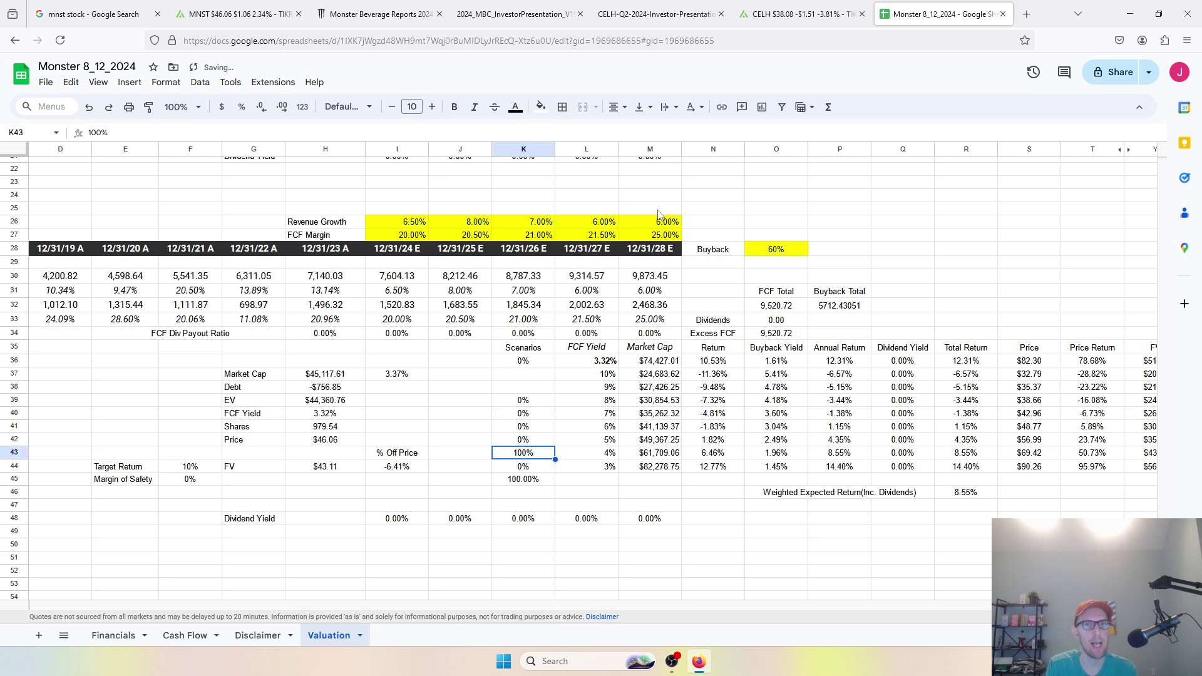
{"action": "left_click", "coordinate": [664, 236]}
{"action": "type", "text": "22"}
{"action": "key", "text": "Return"}
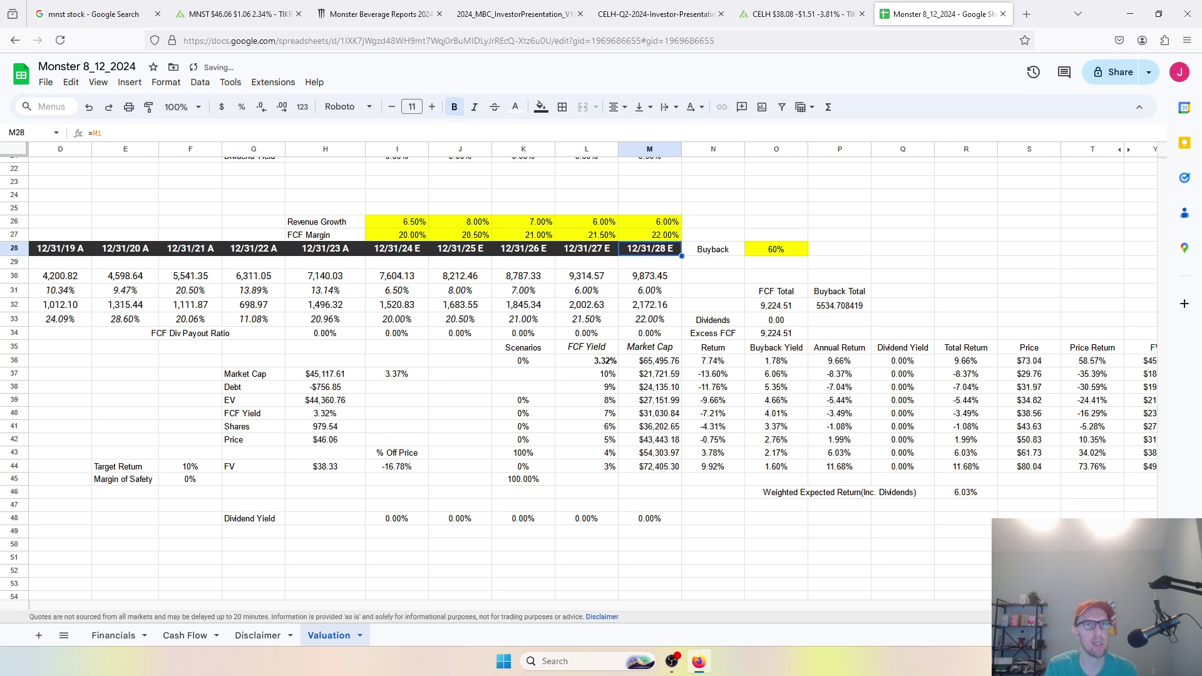